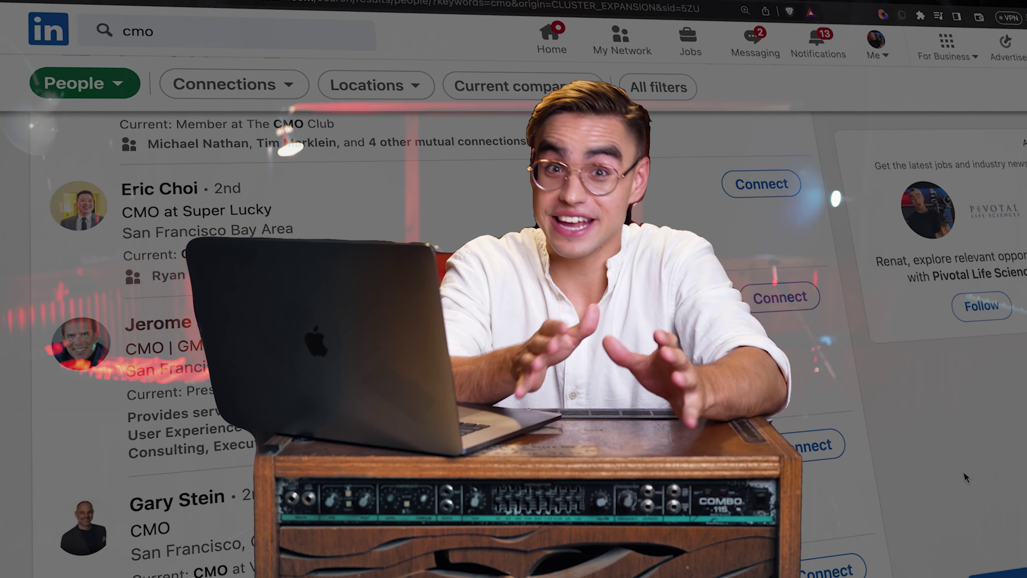
scroll(946, 478, "down", 5)
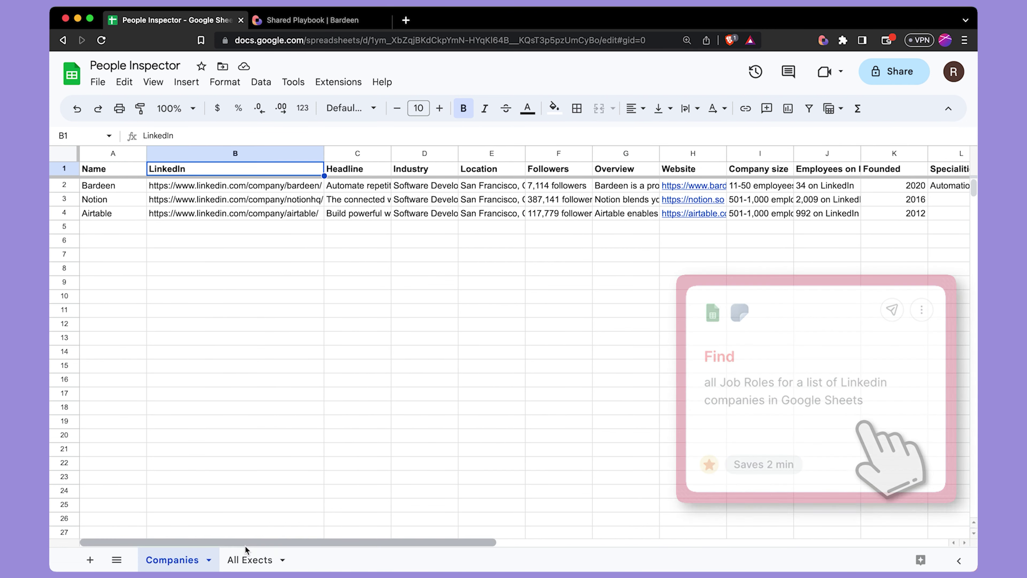
Scroll the People Inspector spreadsheet and switch to its All Exects sheet tab
left_click(251, 560)
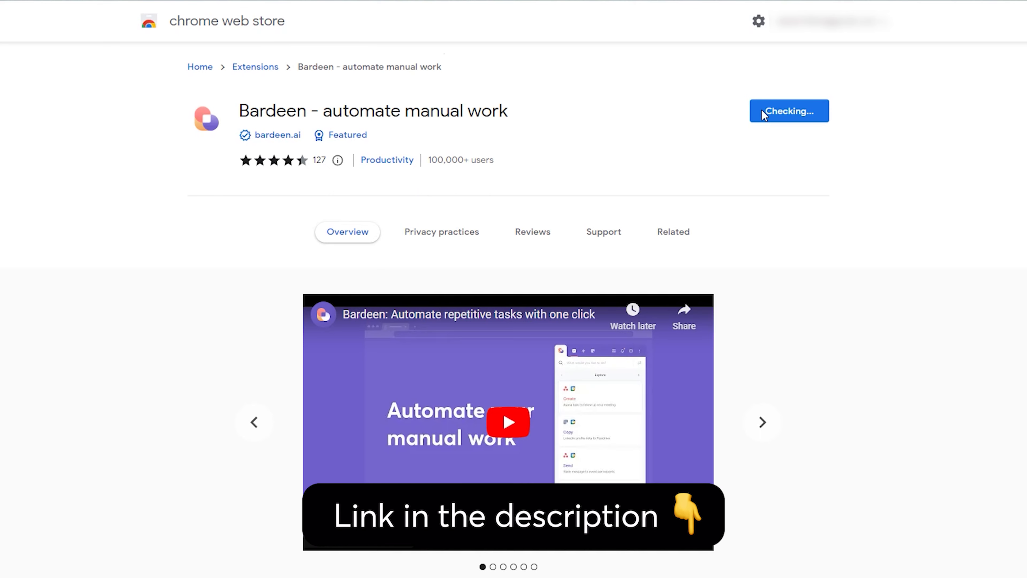
Add the Bardeen - automate manual work extension to Chrome
left_click(536, 128)
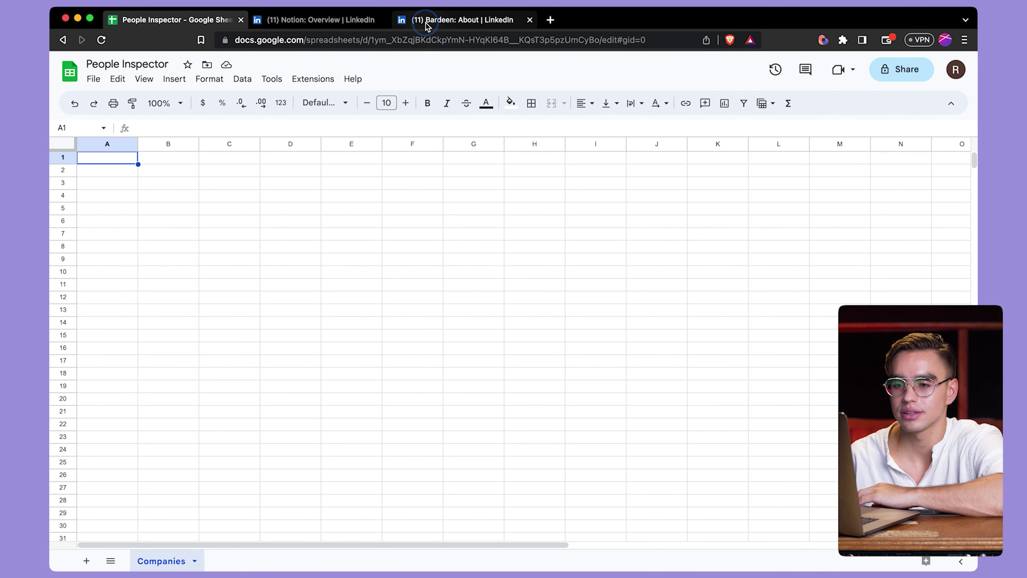
Run Bardeen's Copy LinkedIn company data playbook on the Bardeen page, then on Notion's page
left_click(424, 8)
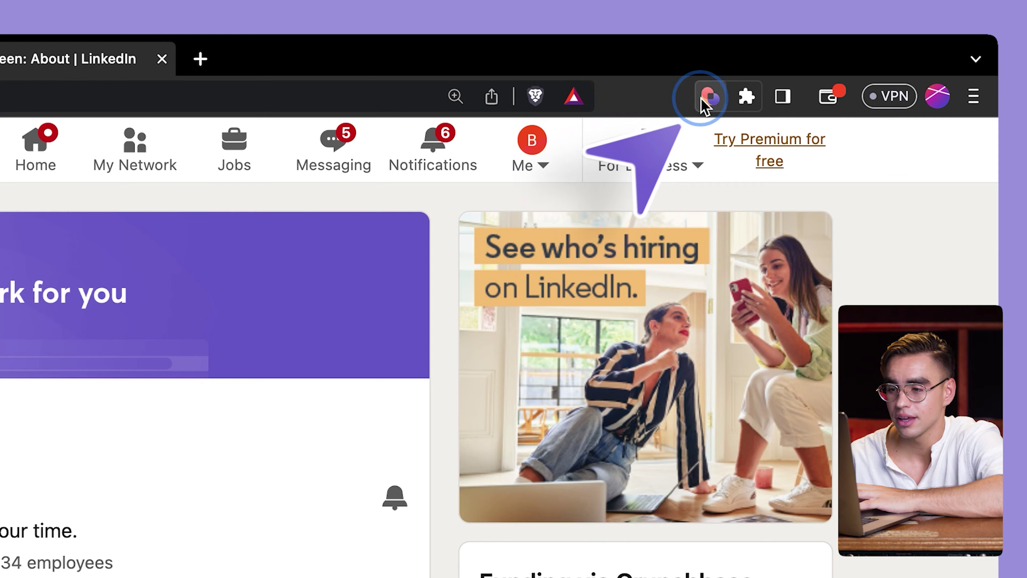
left_click(823, 39)
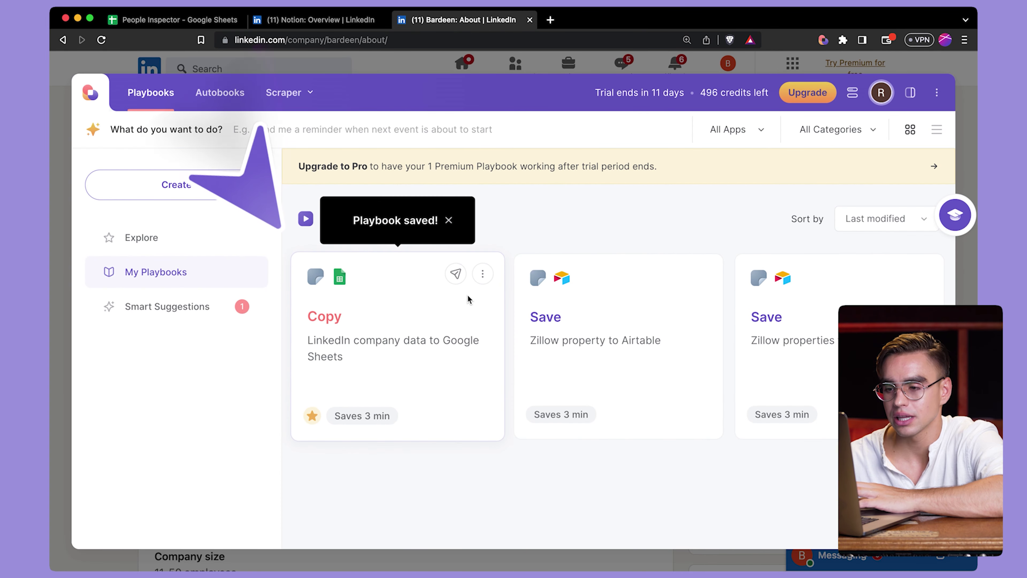
left_click(467, 296)
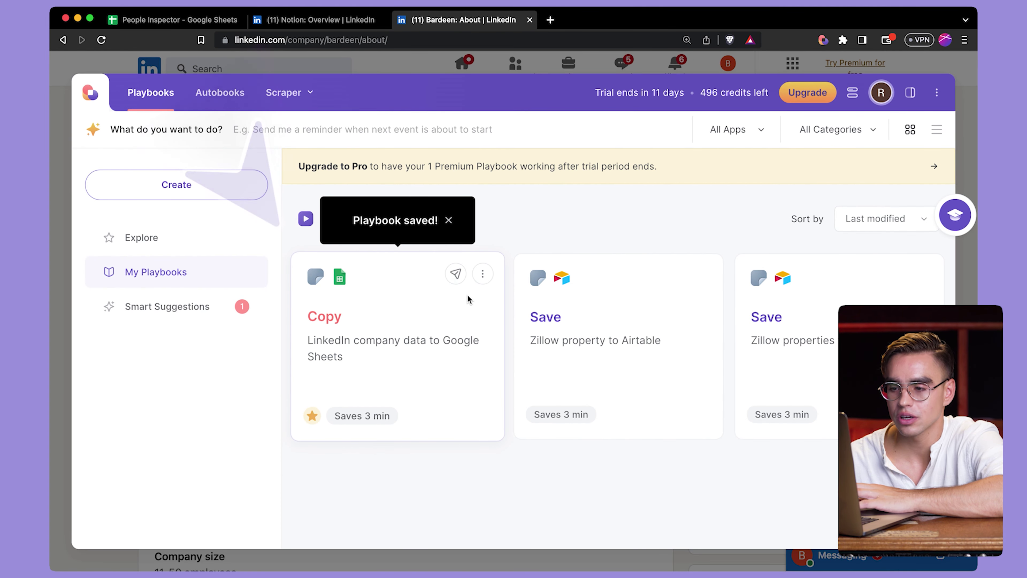
left_click(452, 315)
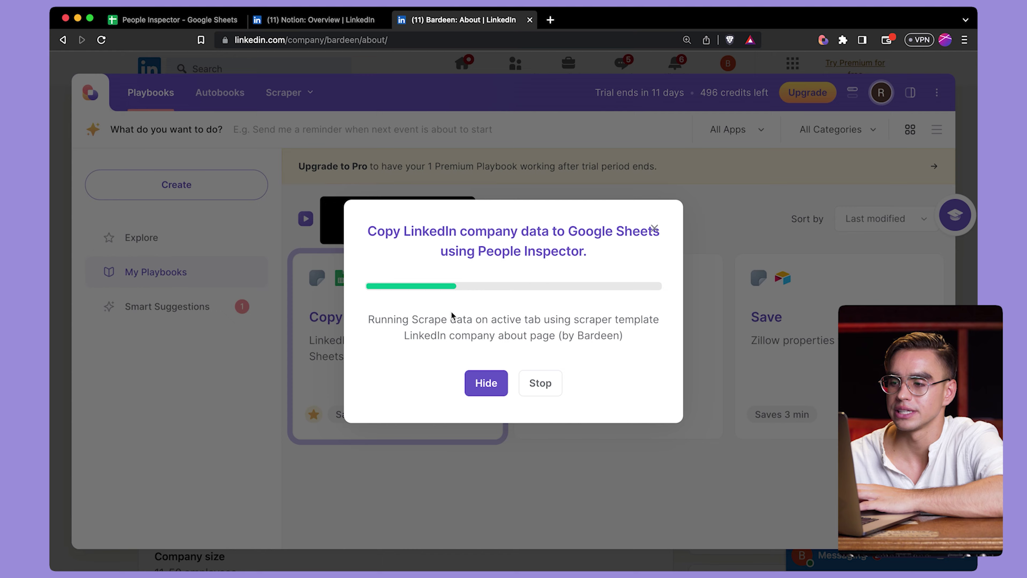
left_click(193, 26)
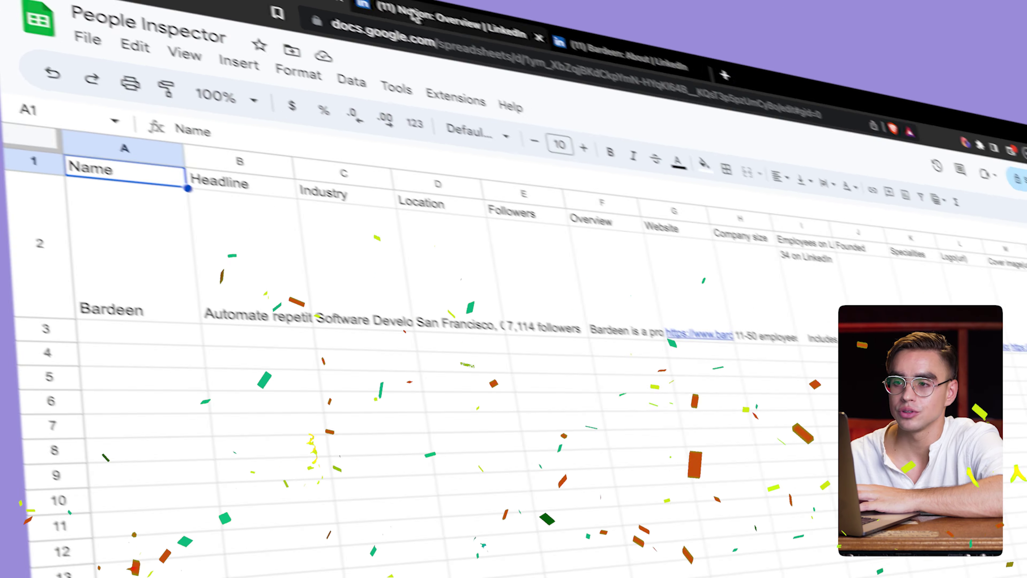
left_click(293, 20)
key("alt+b")
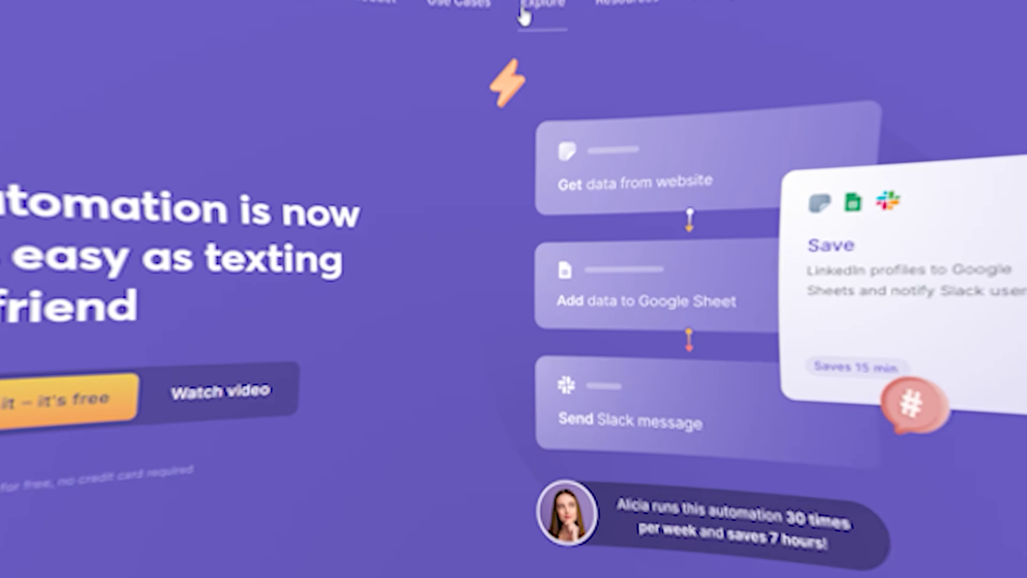
Browse the Sales & Prospecting use cases, widen column B to show full LinkedIn URLs, and open the Find all Job Roles playbook
mouse_move(462, 65)
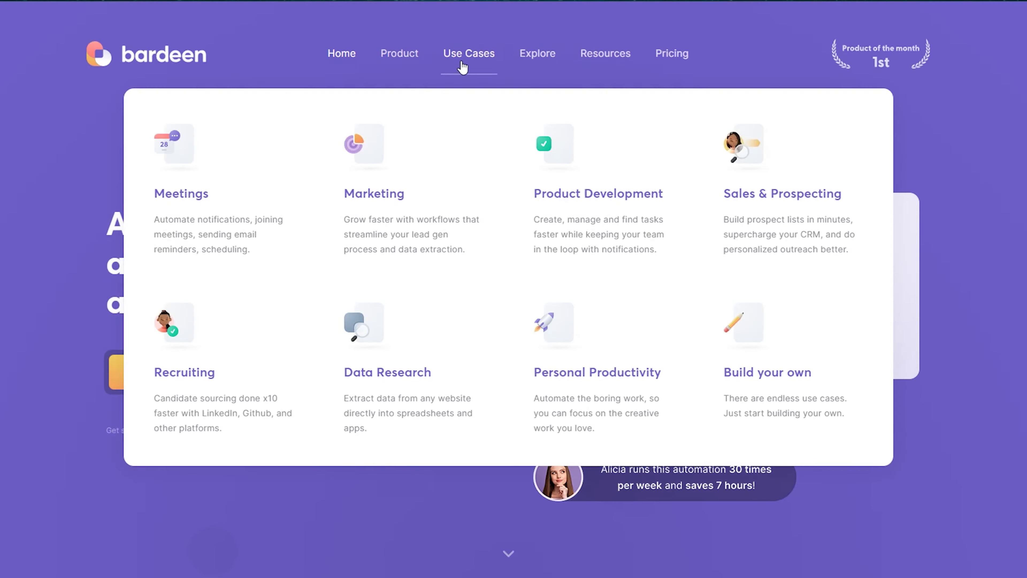
left_click(744, 207)
scroll(730, 206, "down", 10)
scroll(911, 278, "down", 15)
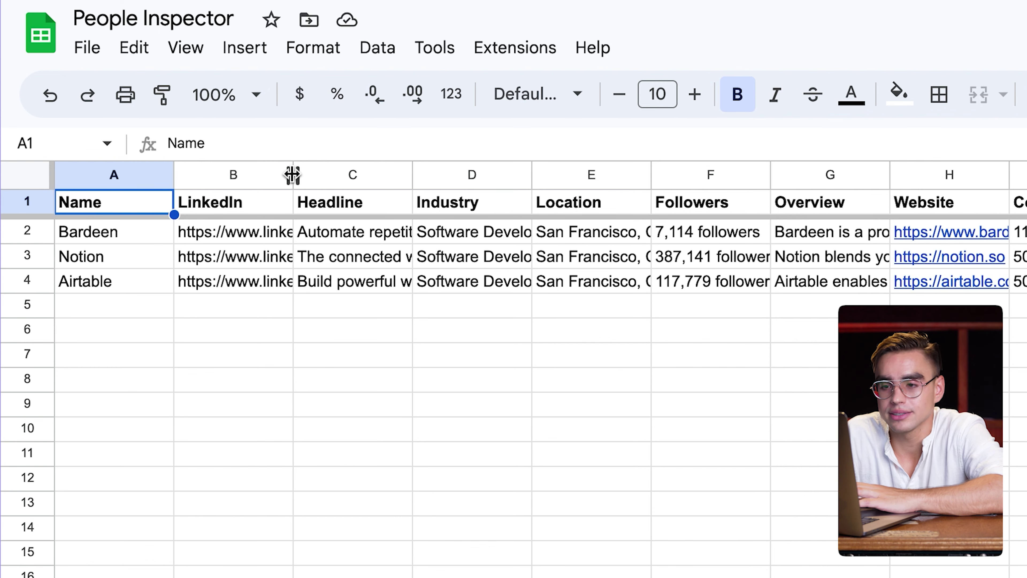
left_click_drag(294, 174, 488, 174)
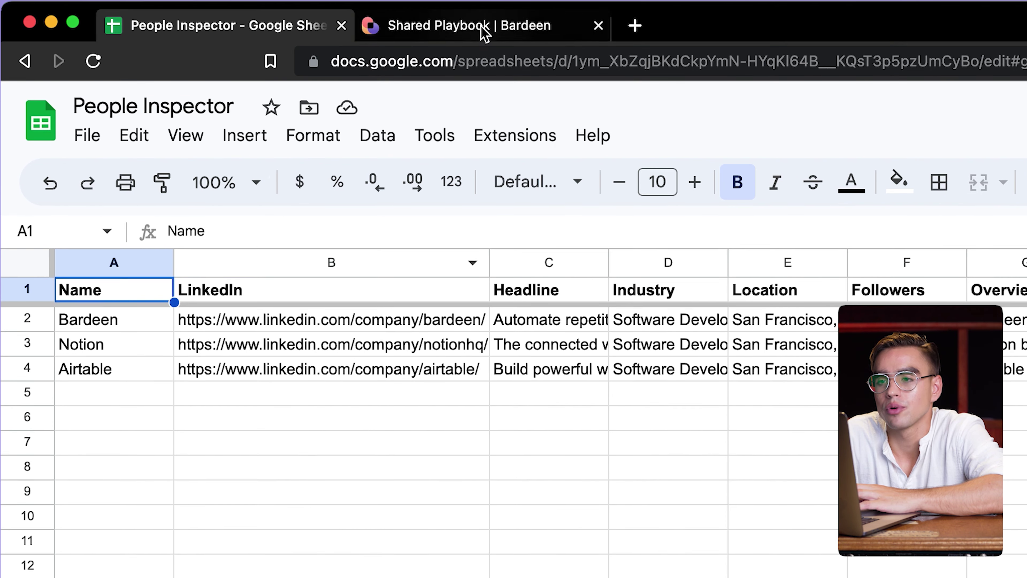
left_click(484, 31)
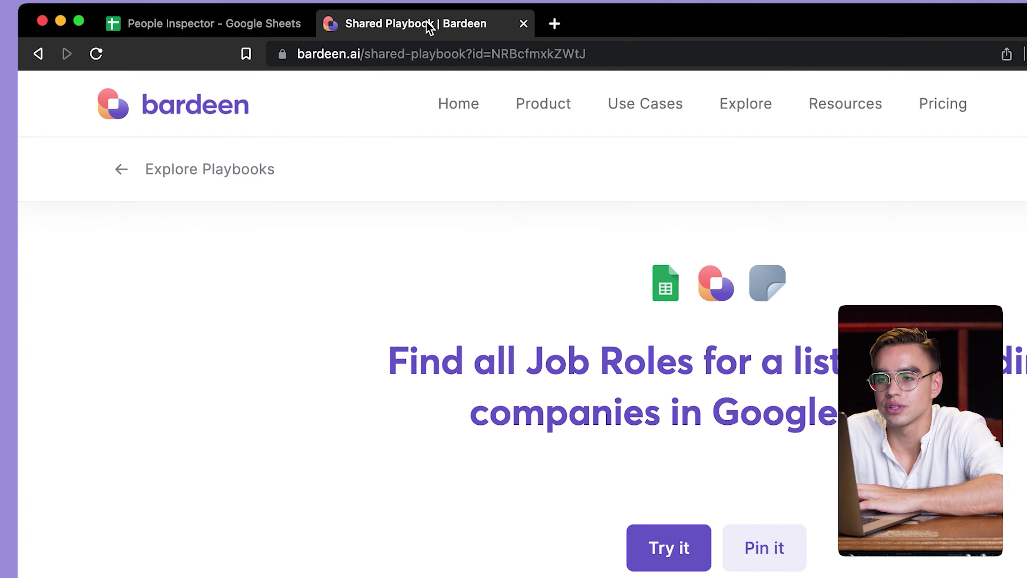
Pin the Find all Job Roles playbook and choose People Inspector as its source sheet
left_click(742, 541)
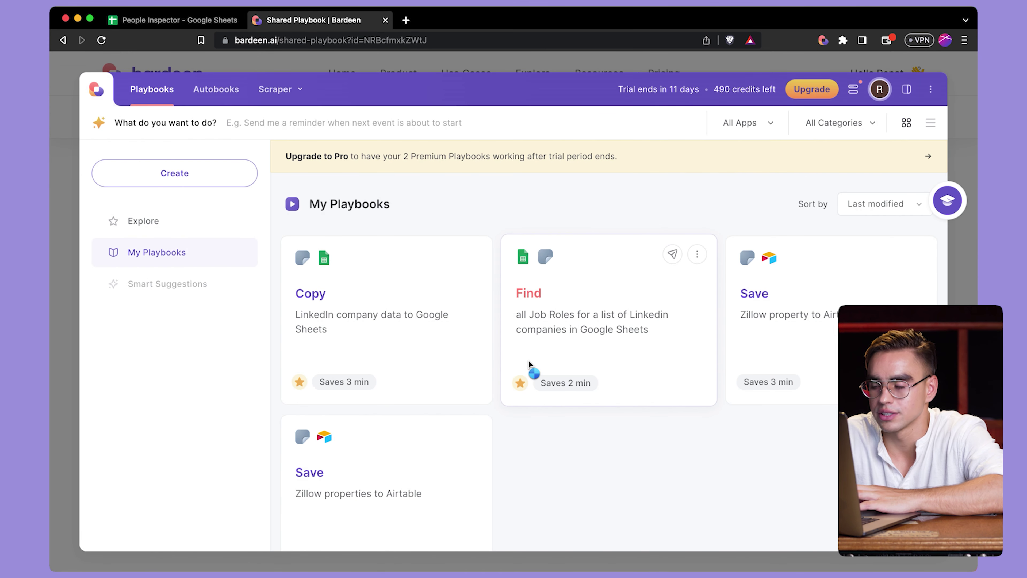
left_click(643, 349)
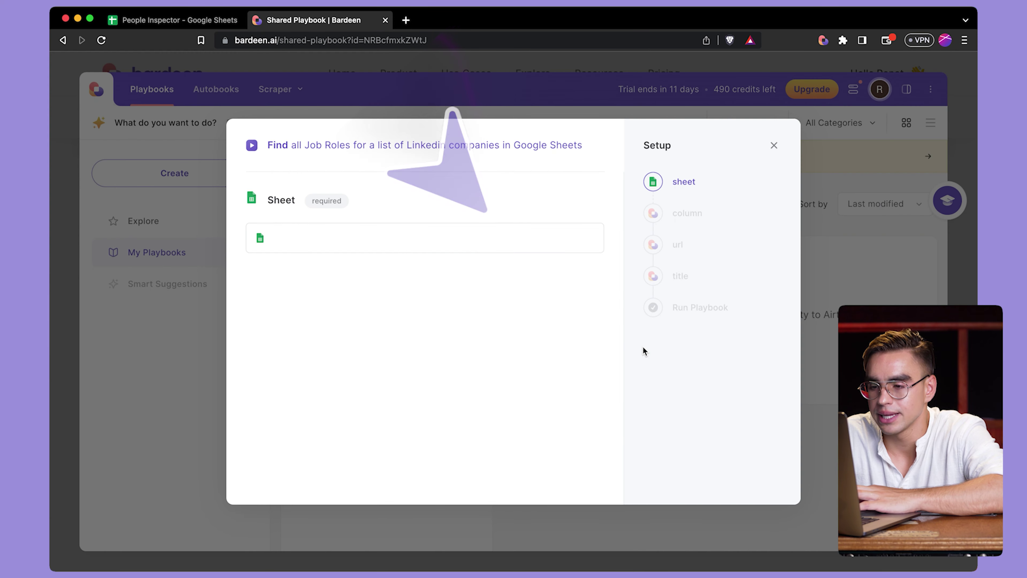
left_click(490, 232)
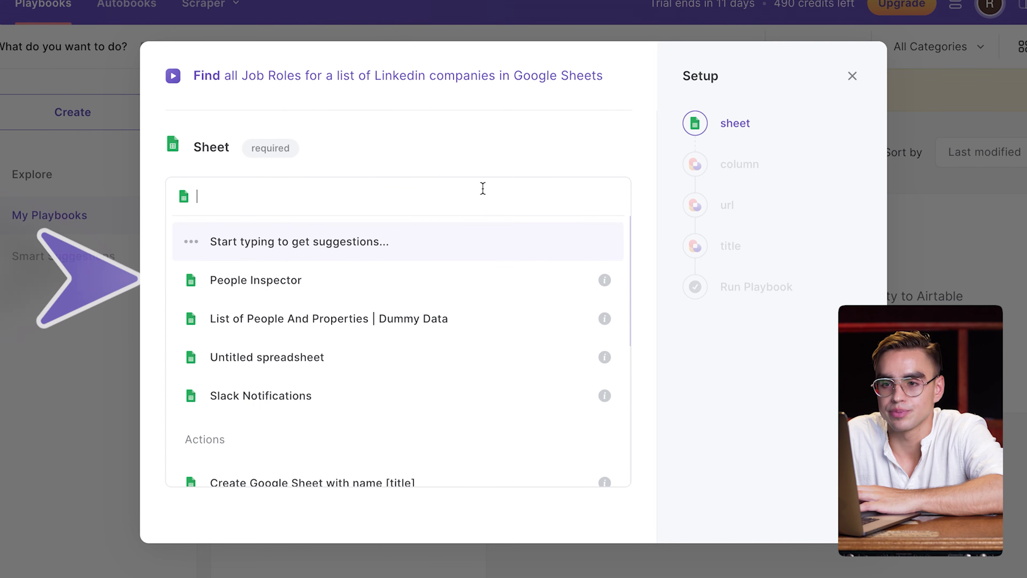
left_click(442, 280)
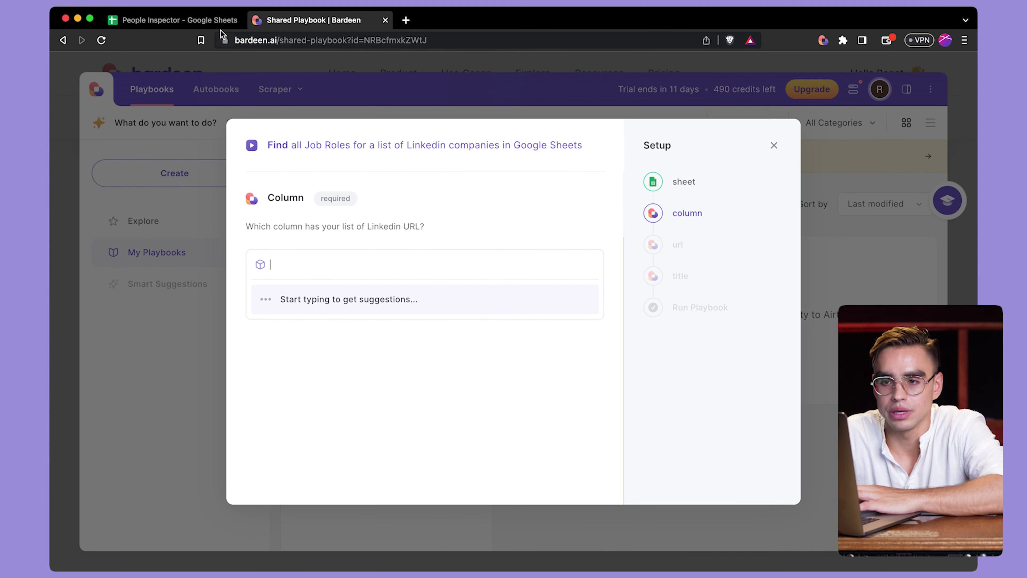
left_click(198, 0)
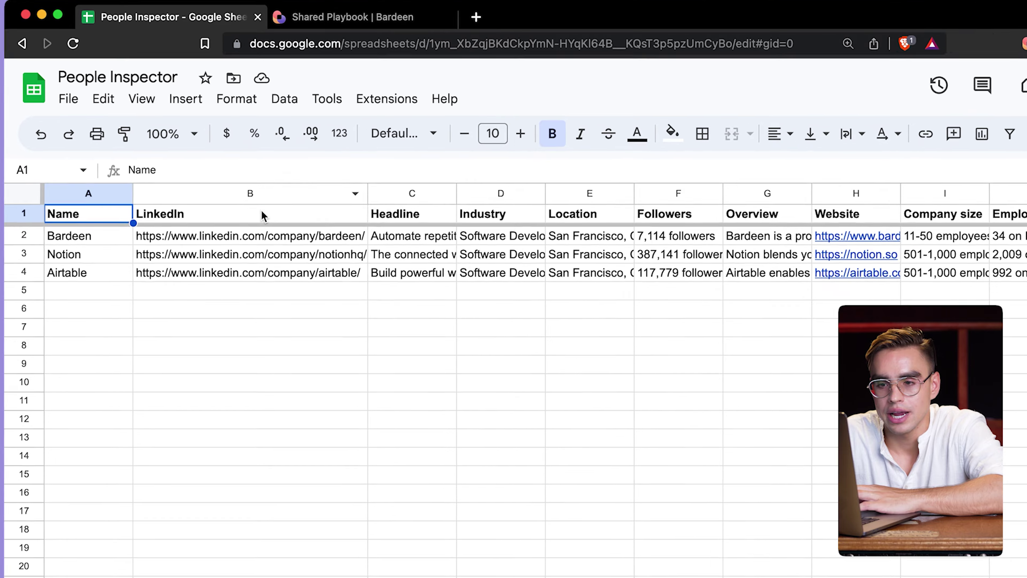
left_click(244, 169)
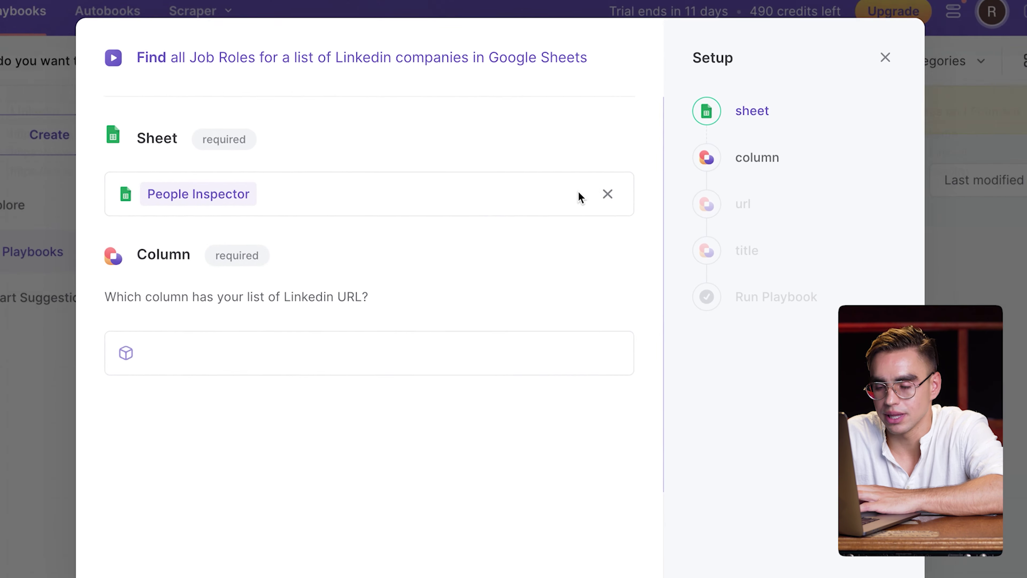
Set the column to LinkedIn, the role to Executive and the tab title to 'All Exects', then run the playbook
left_click(432, 238)
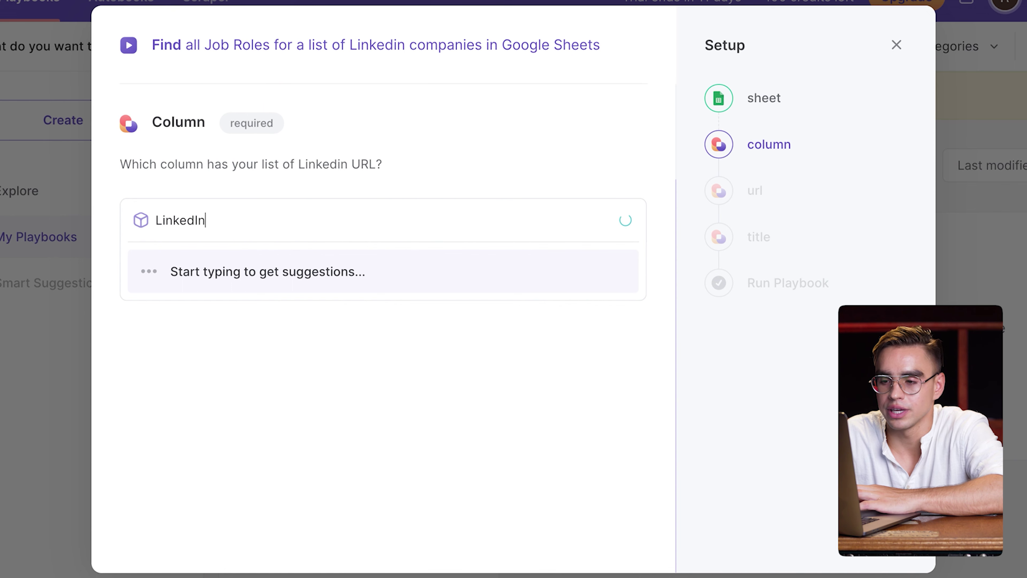
left_click(458, 269)
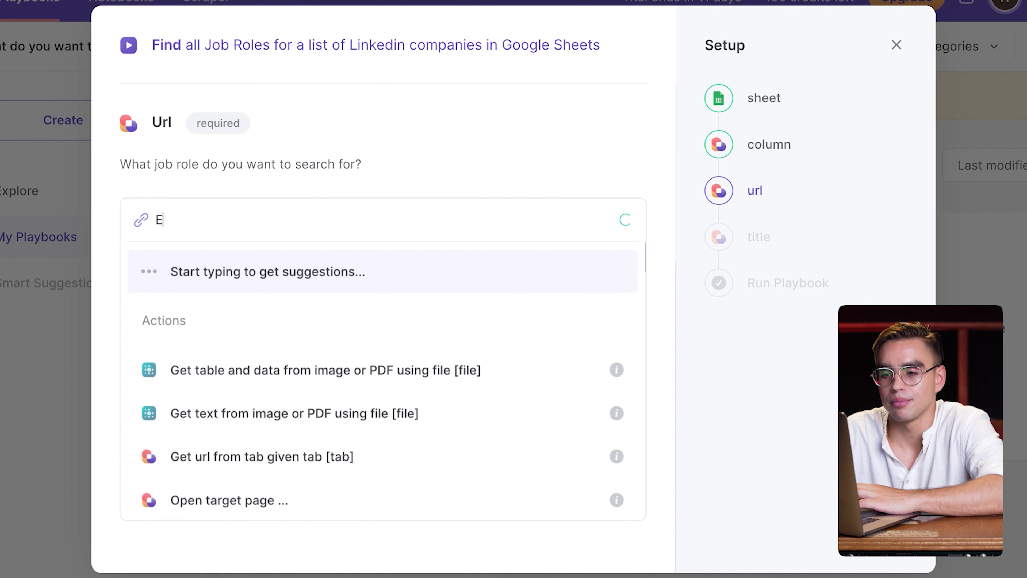
type("Executive")
left_click(431, 268)
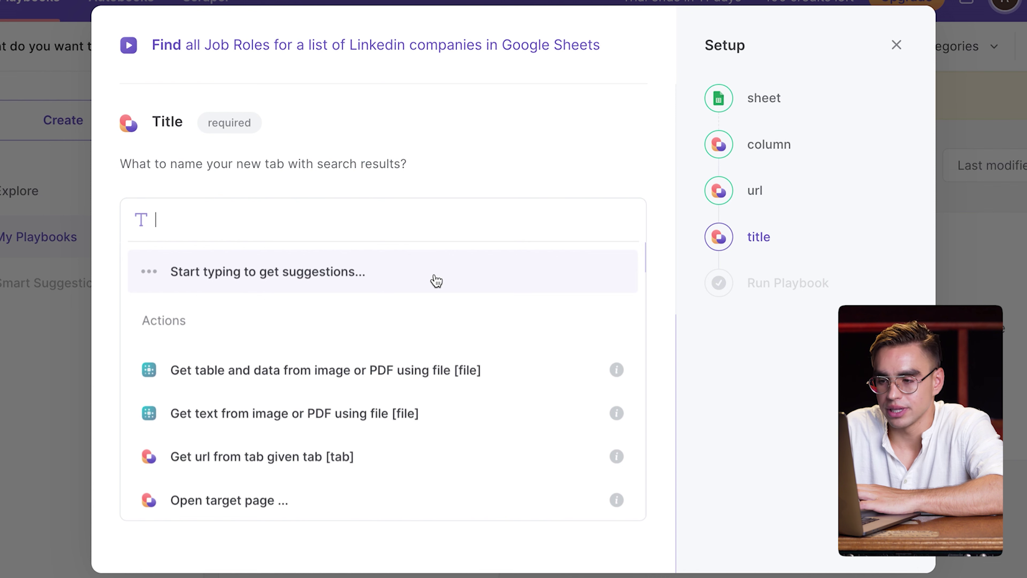
type("All E")
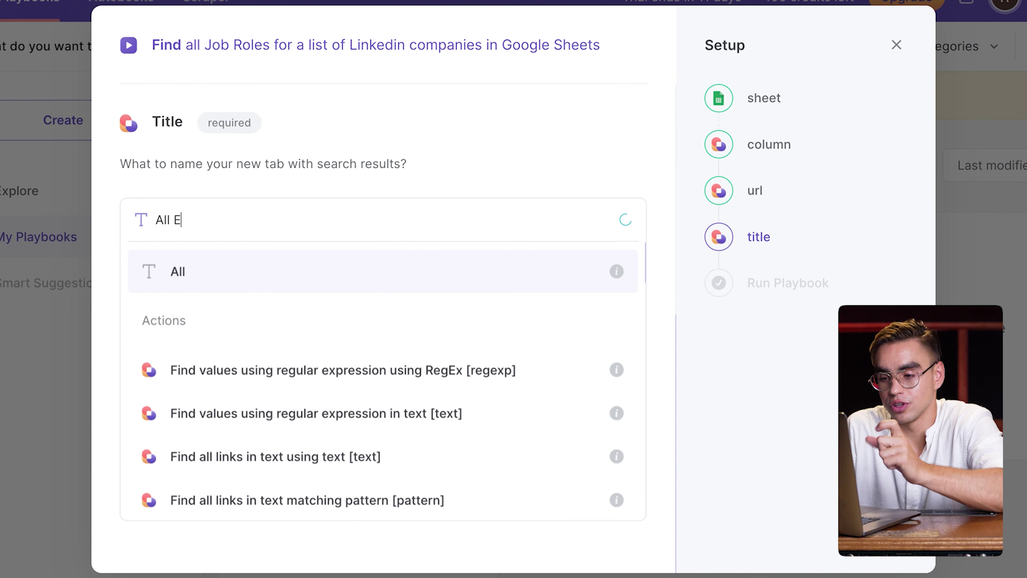
type("xects")
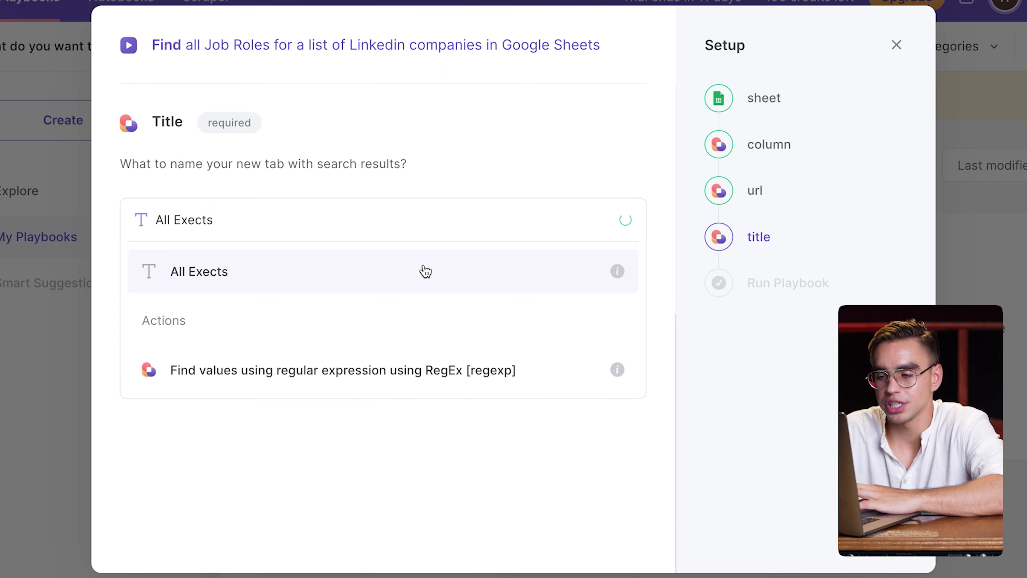
left_click(422, 271)
left_click(452, 316)
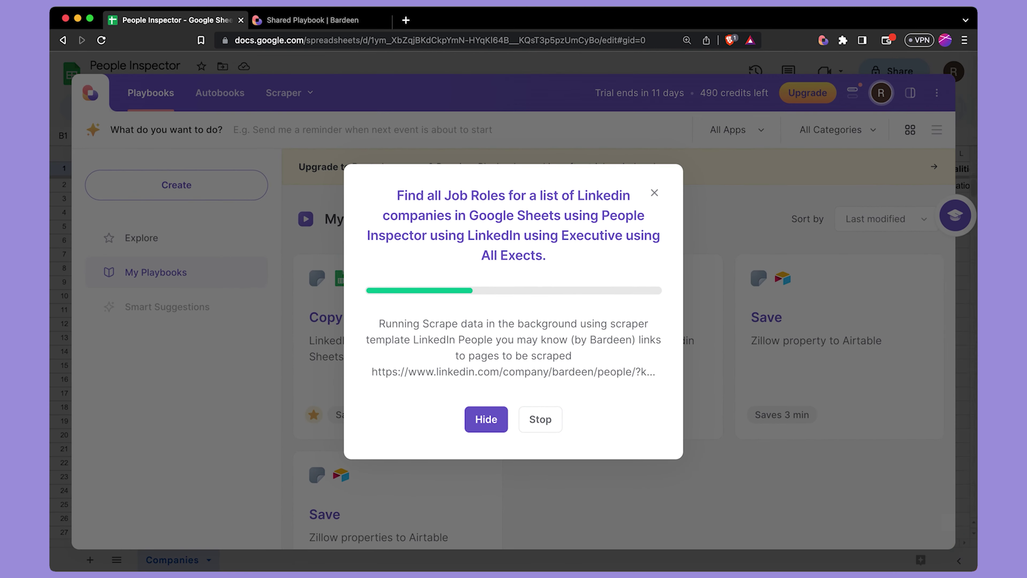
Close Bardeen's progress window and In Progress runs panel to return to the spreadsheet
mouse_move(965, 492)
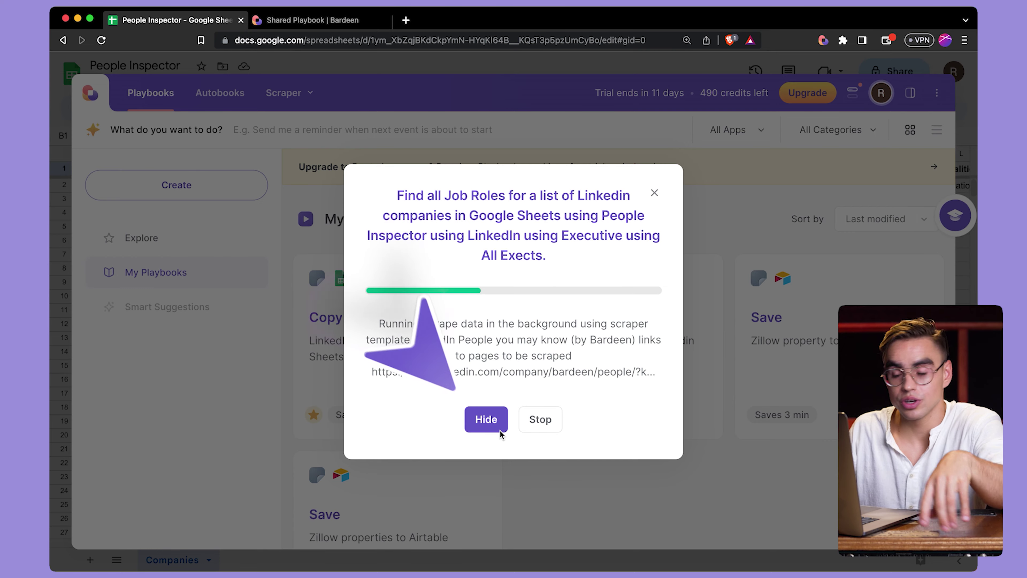
left_click(488, 421)
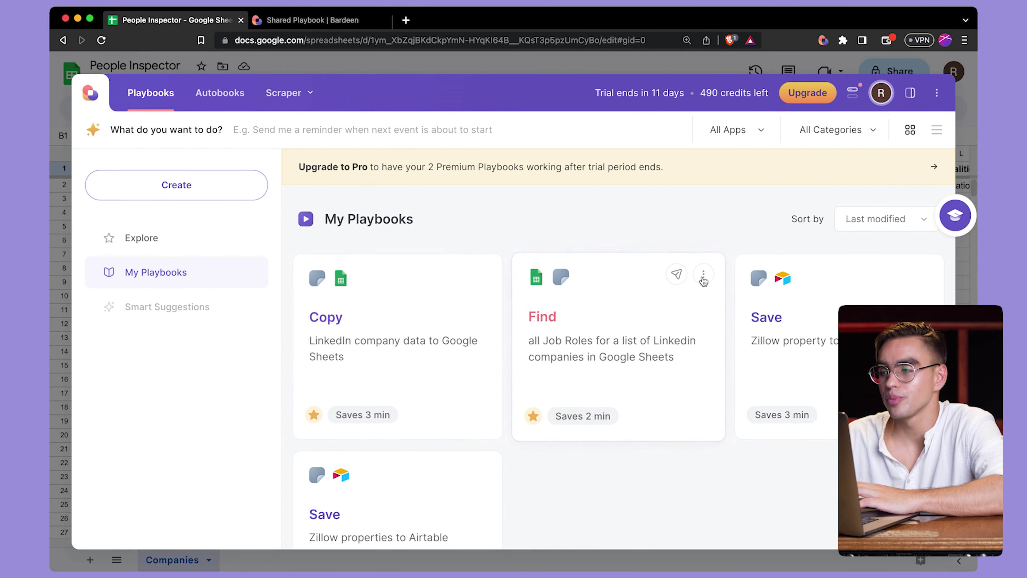
left_click(853, 101)
left_click(613, 127)
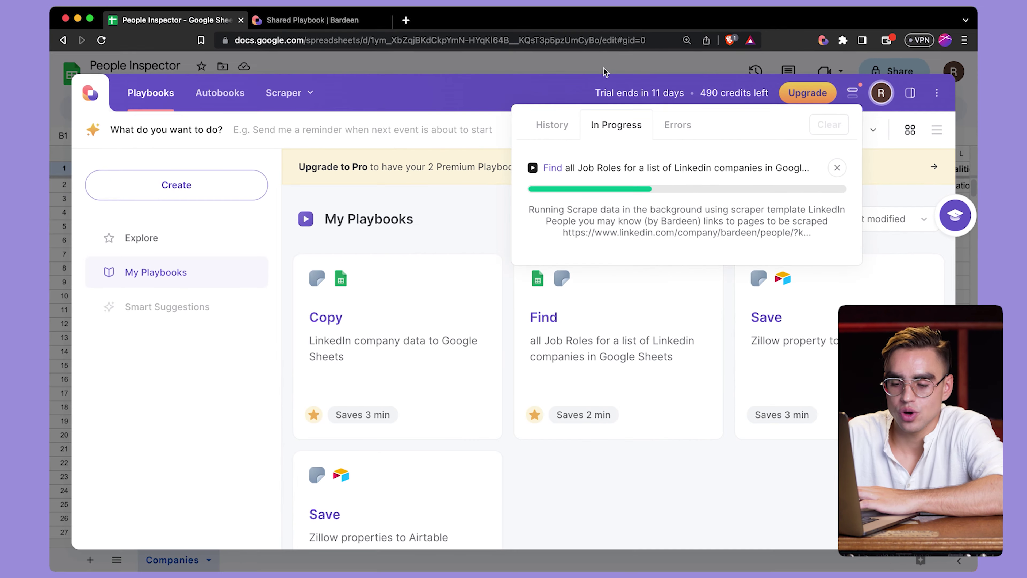
left_click(603, 71)
left_click(603, 71)
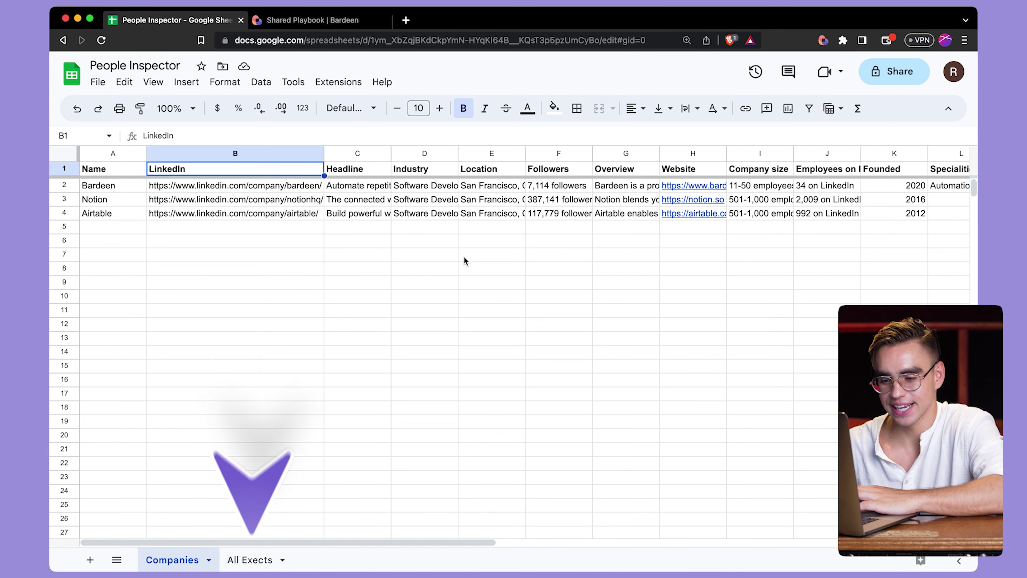
Open the All Exects tab and scroll through the scraped Name, Profile URL and Headline rows
left_click(255, 561)
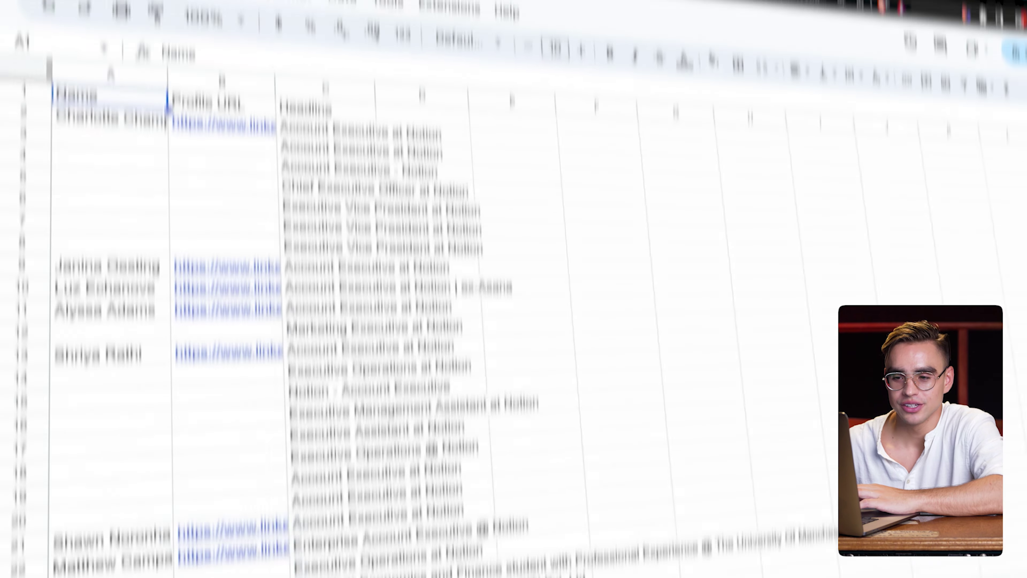
scroll(405, 303, "down", 12)
scroll(404, 303, "down", 2)
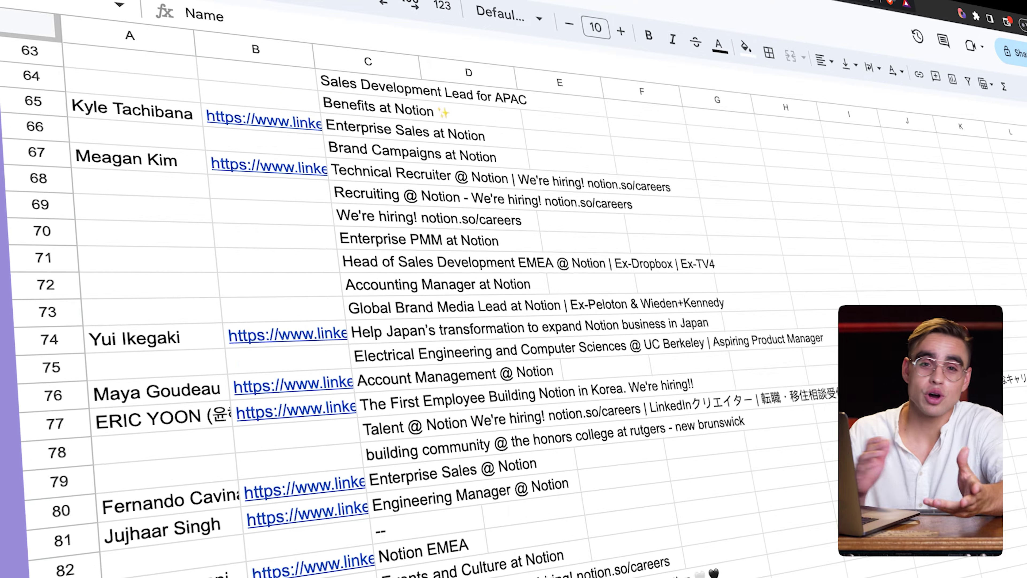
scroll(251, 476, "down", 12)
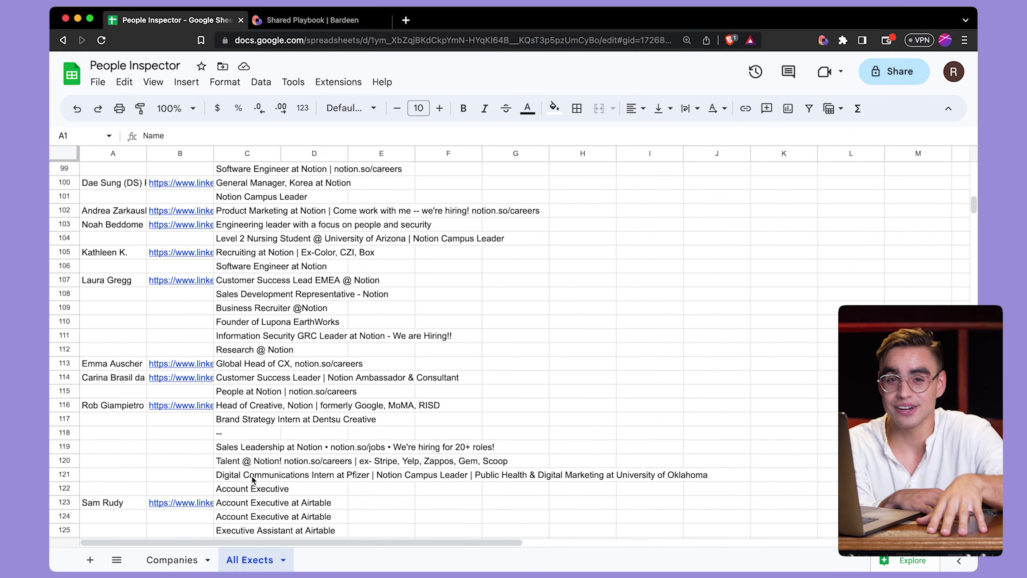
scroll(251, 475, "down", 4)
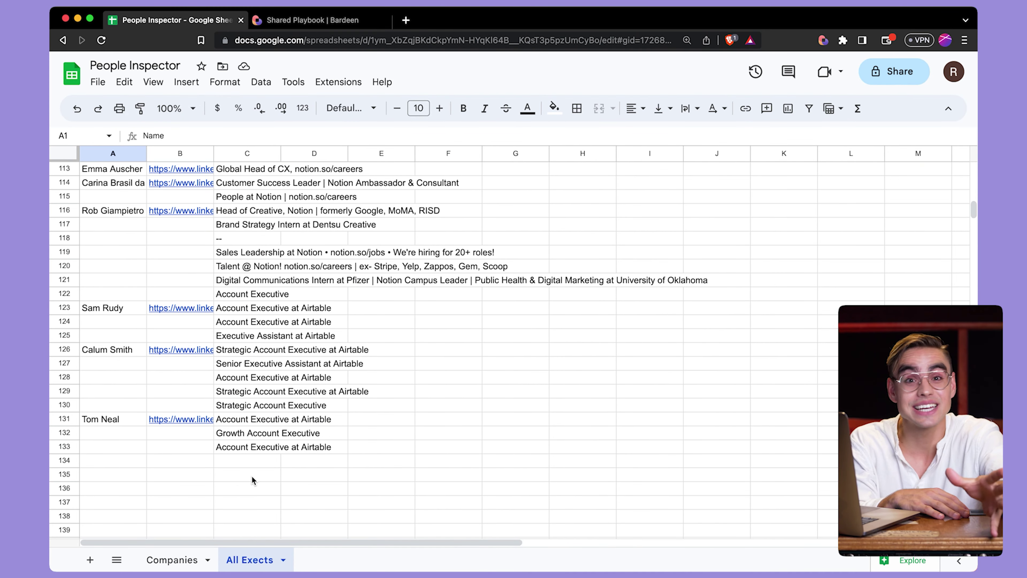
scroll(251, 475, "up", 20)
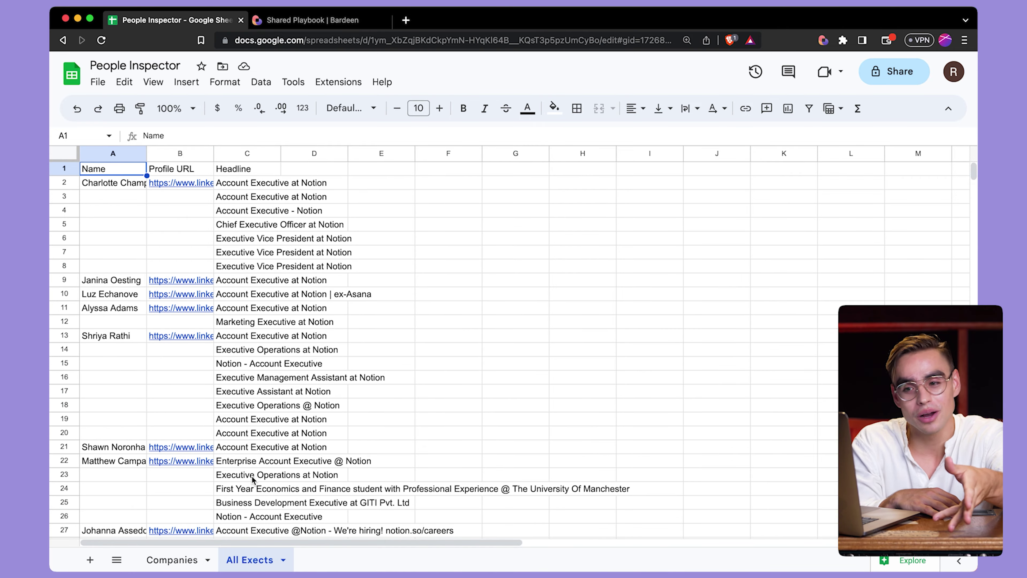
scroll(251, 476, "down", 20)
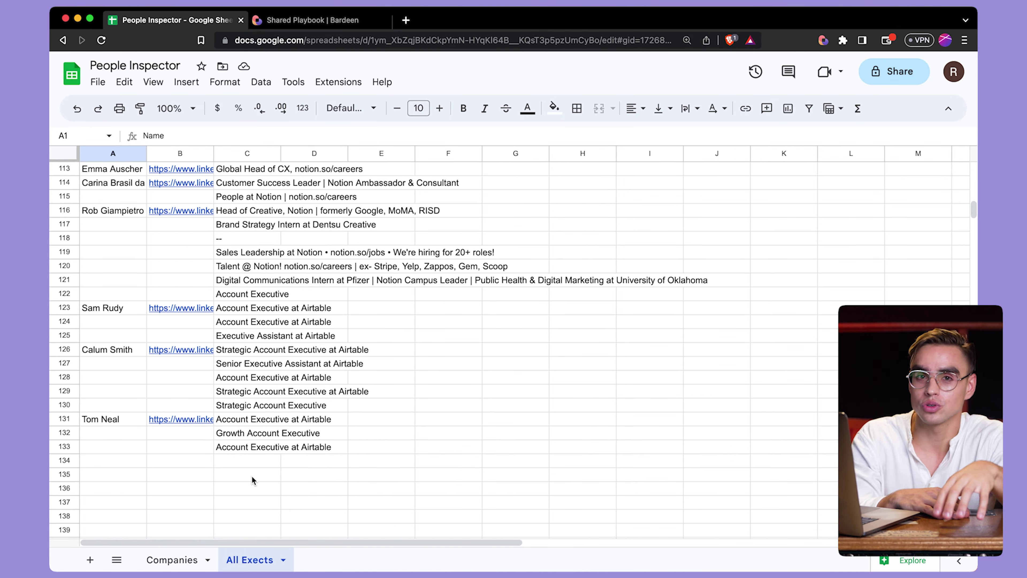
scroll(251, 475, "up", 20)
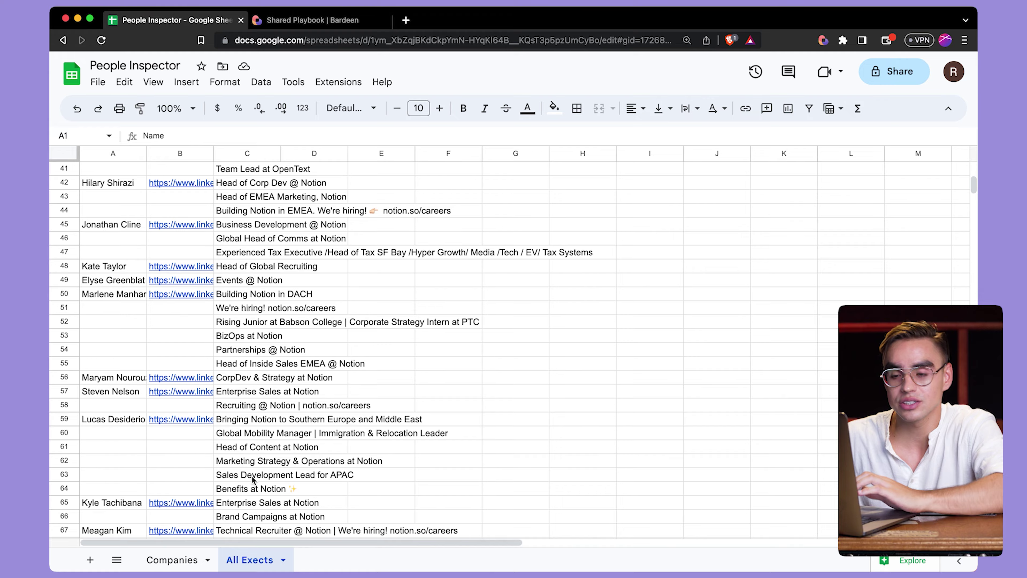
scroll(253, 479, "up", 6)
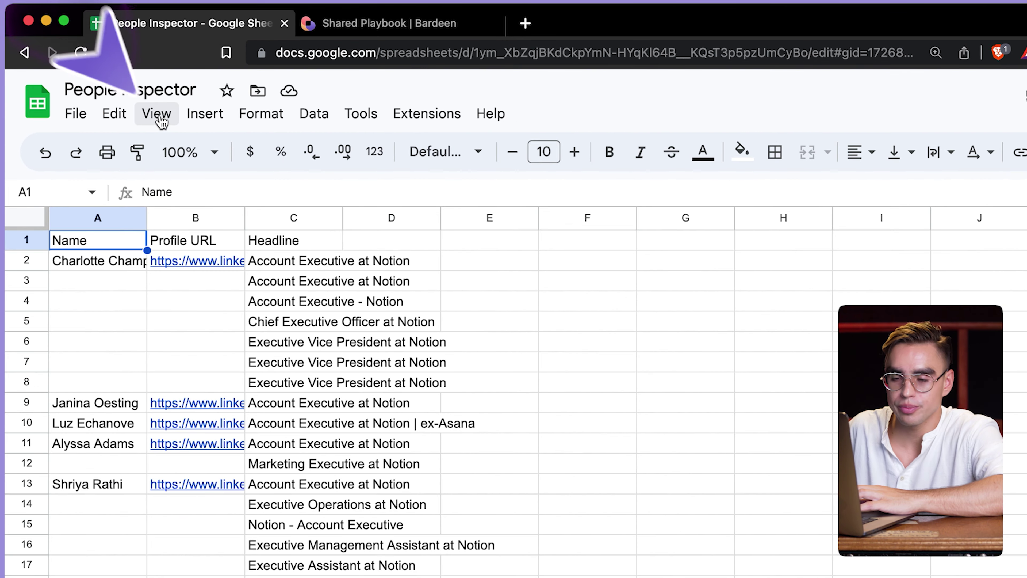
Freeze row 1 and make it bold, then sort the sheet A to Z by column A Name
left_click(161, 116)
left_click(196, 184)
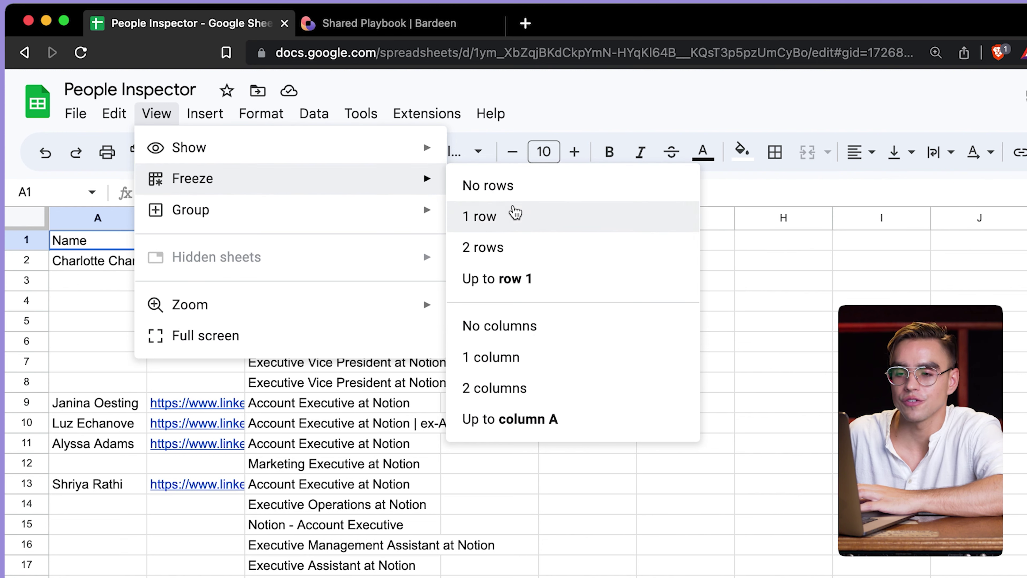
left_click(518, 214)
left_click(27, 240)
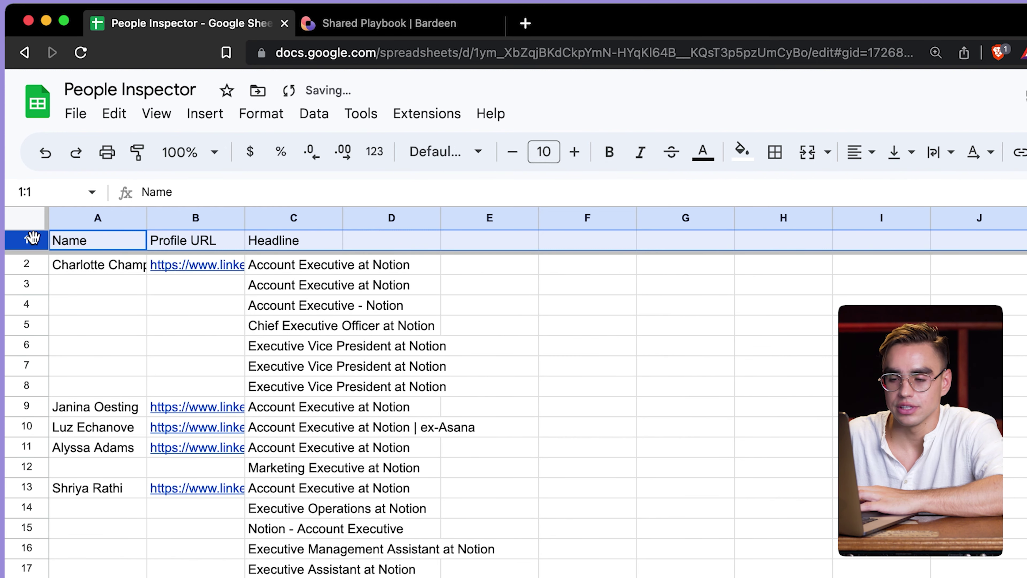
key("super+b")
left_click(132, 218)
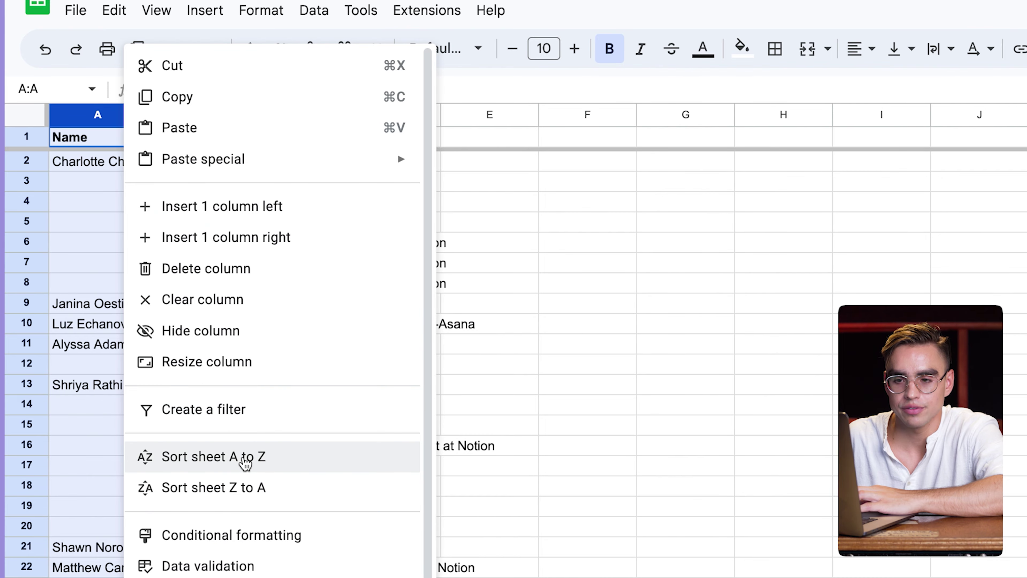
left_click(244, 459)
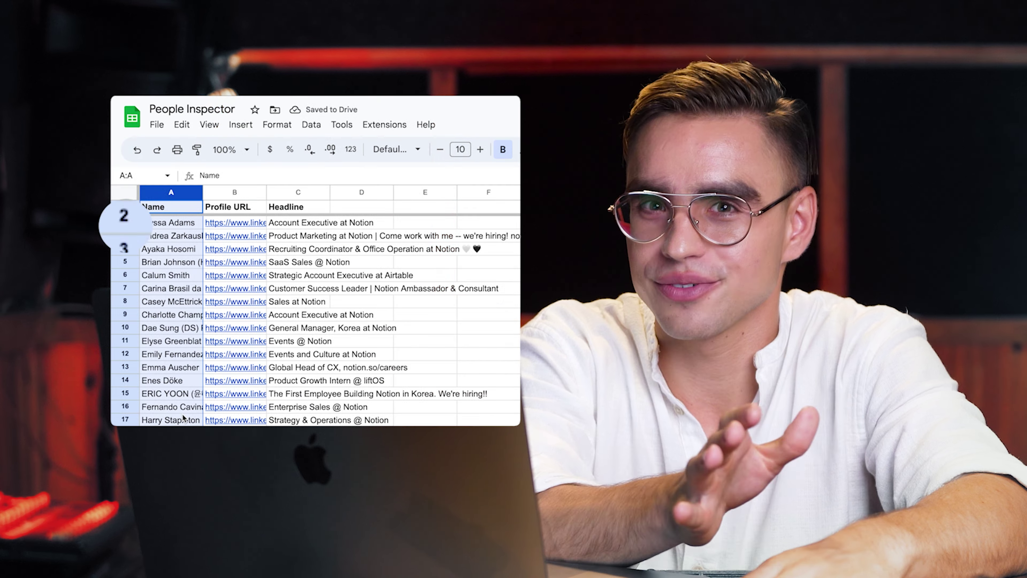
scroll(183, 419, "down", 10)
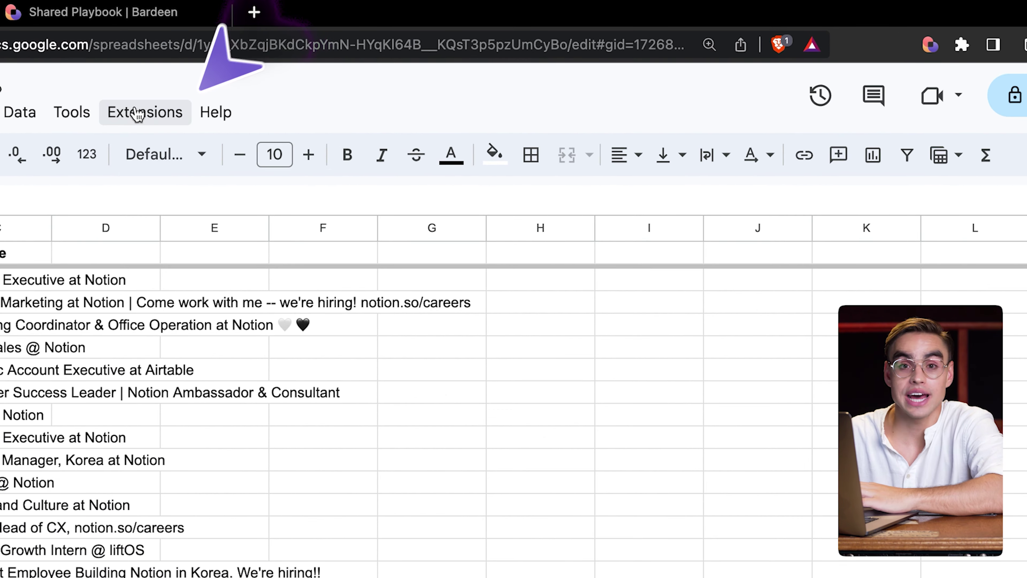
Open GPT for Sheets™ and Docs™ from the Extensions menu
left_click(155, 111)
mouse_move(352, 366)
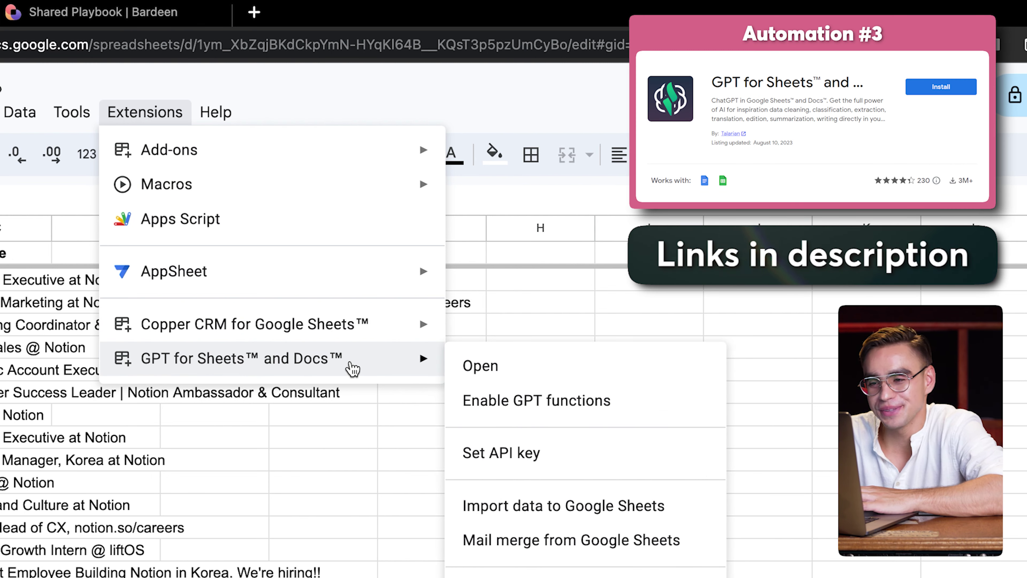
left_click(504, 379)
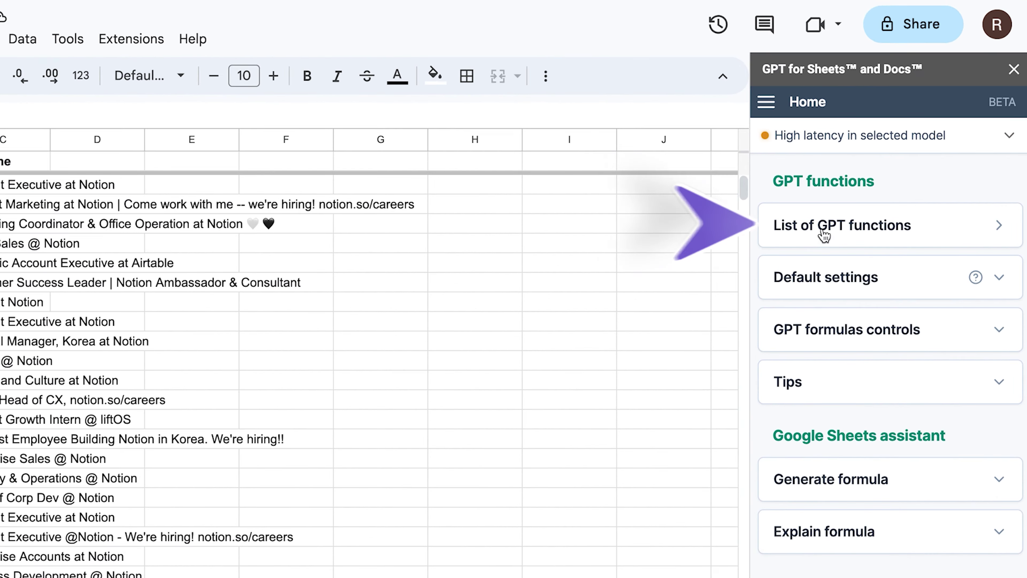
List the GPT functions in the sidebar and expand the GPT_CLASSIFY description
left_click(827, 217)
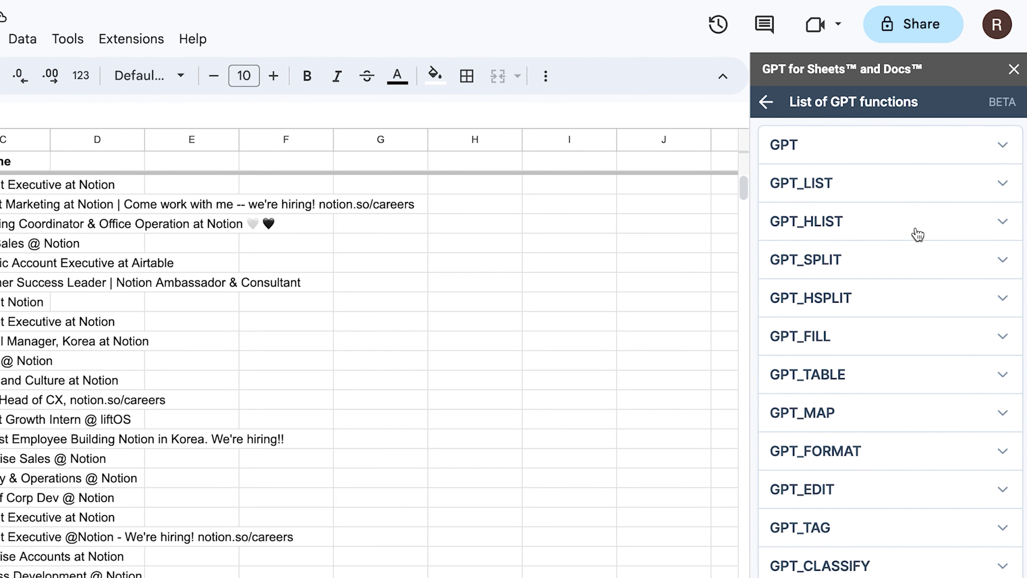
scroll(930, 247, "down", 5)
scroll(945, 261, "up", 5)
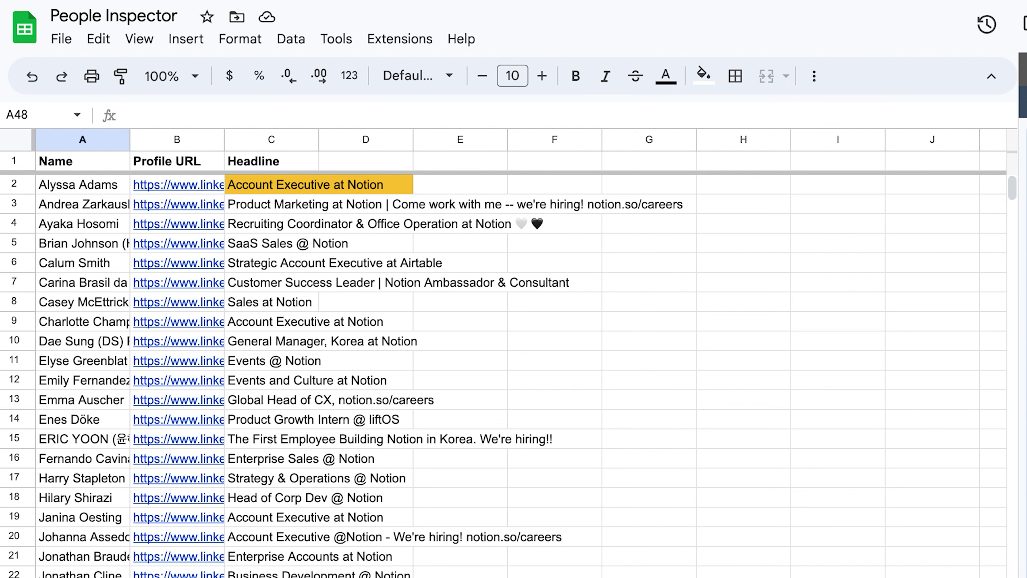
scroll(797, 337, "down", 3)
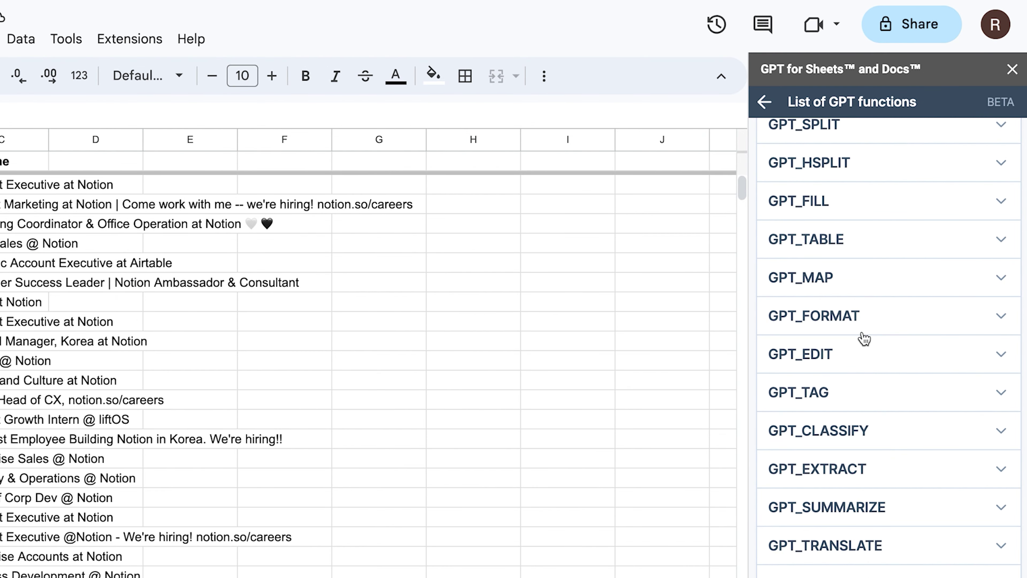
left_click(866, 421)
Enter =GPT_CLASSIFY(C2,"sales, not sales") in D2 to classify the first headline
left_click(101, 191)
type("=GPT_CL")
key("Tab")
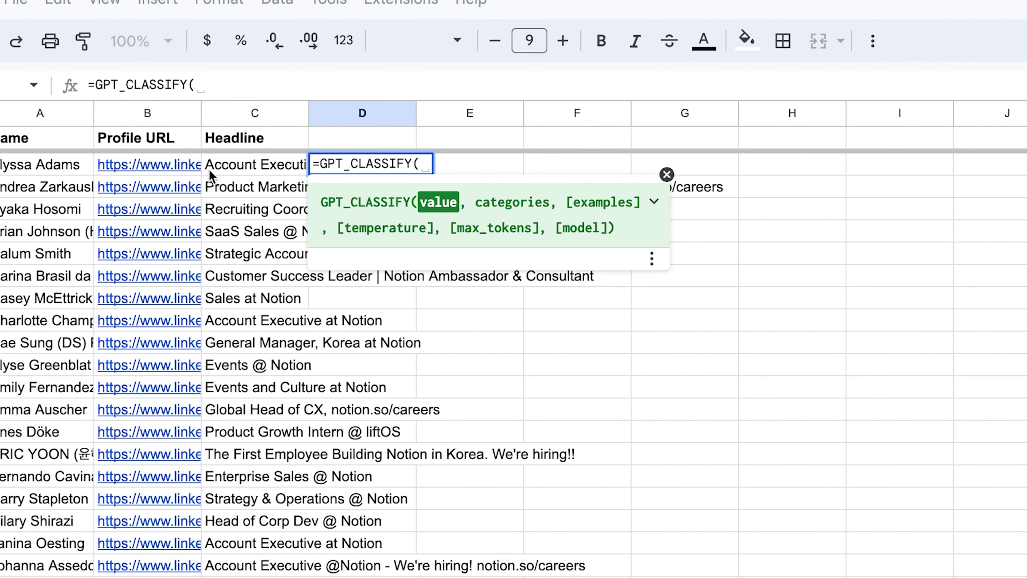
left_click(237, 174)
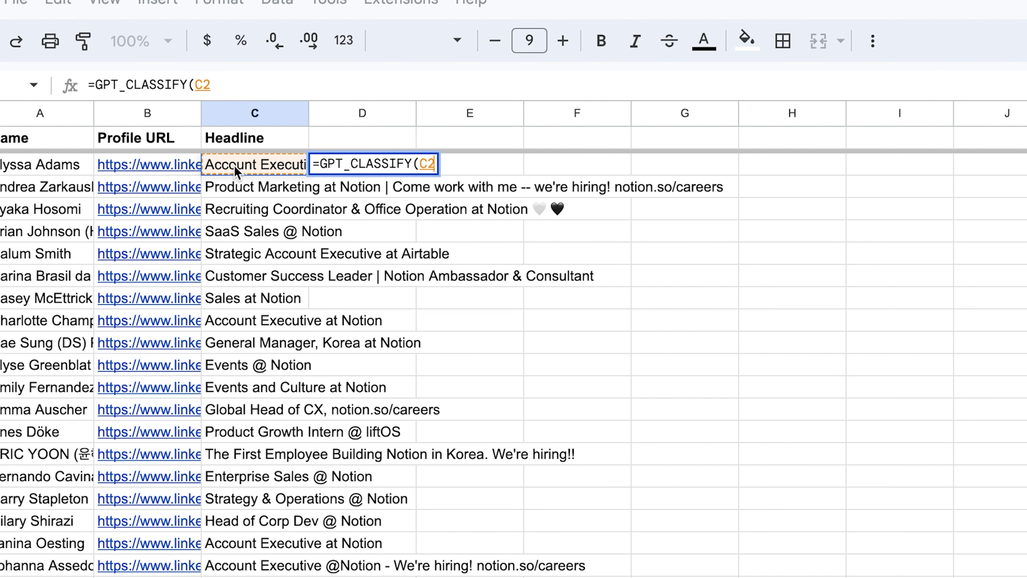
type(",\"sales, not sales")
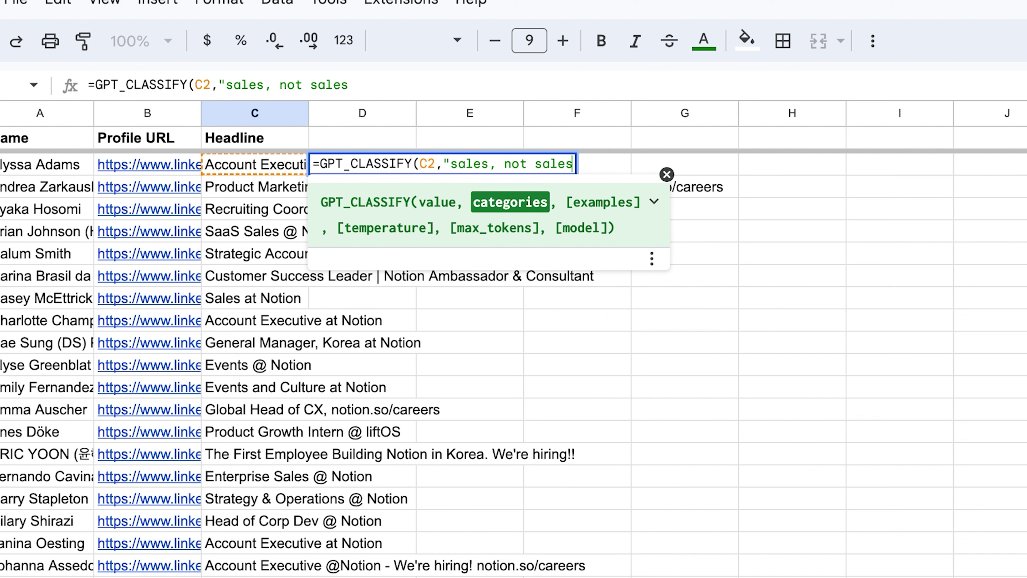
key("Return")
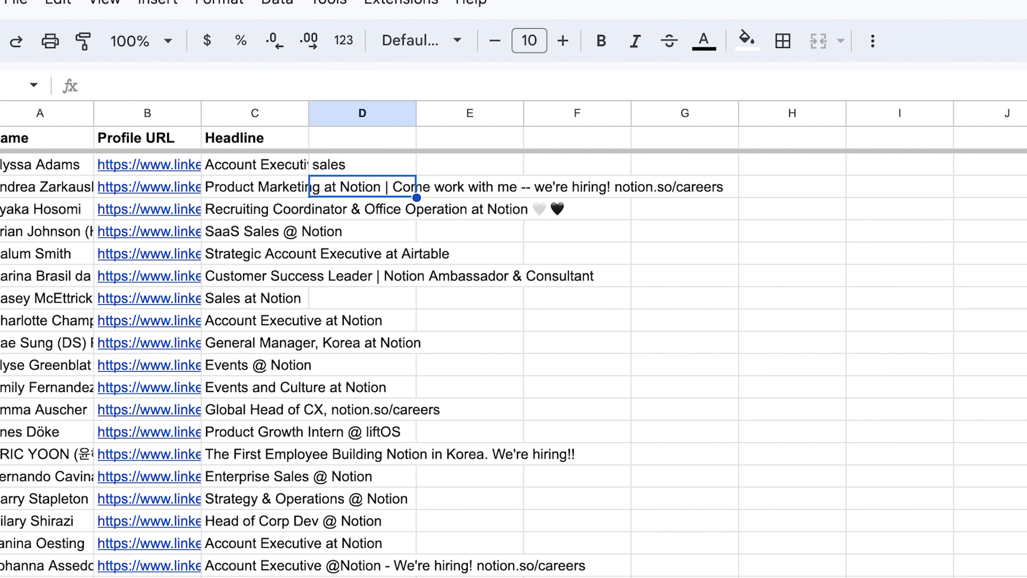
Copy the classification formula down to row 133 and widen the Headline column
left_click(402, 167)
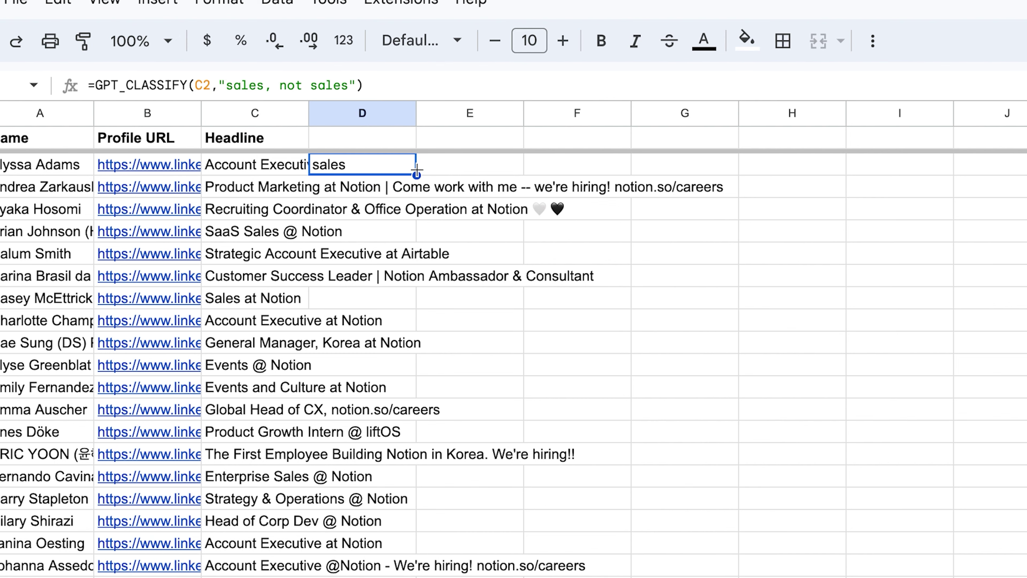
left_click_drag(416, 172, 350, 491)
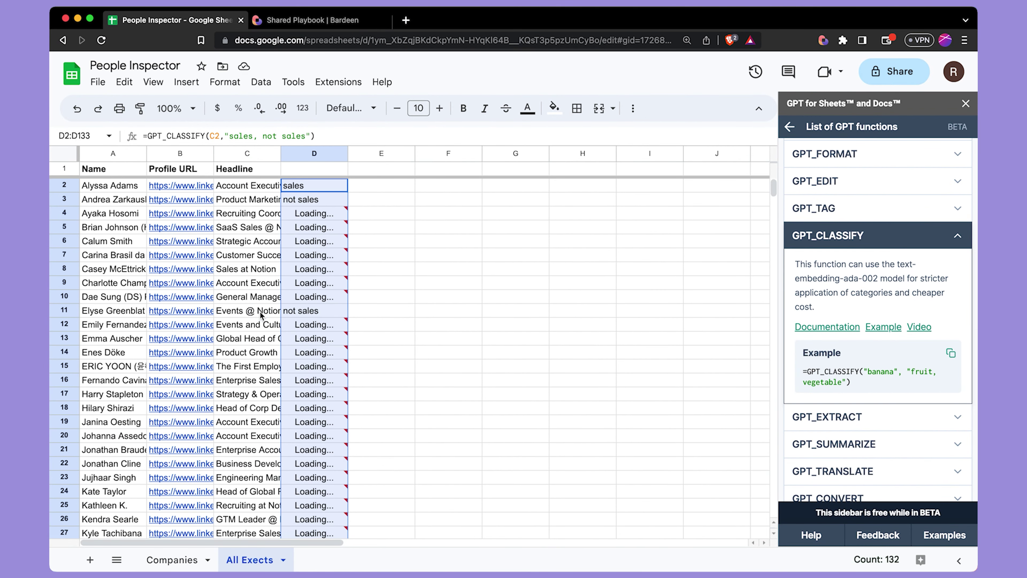
left_click(260, 315)
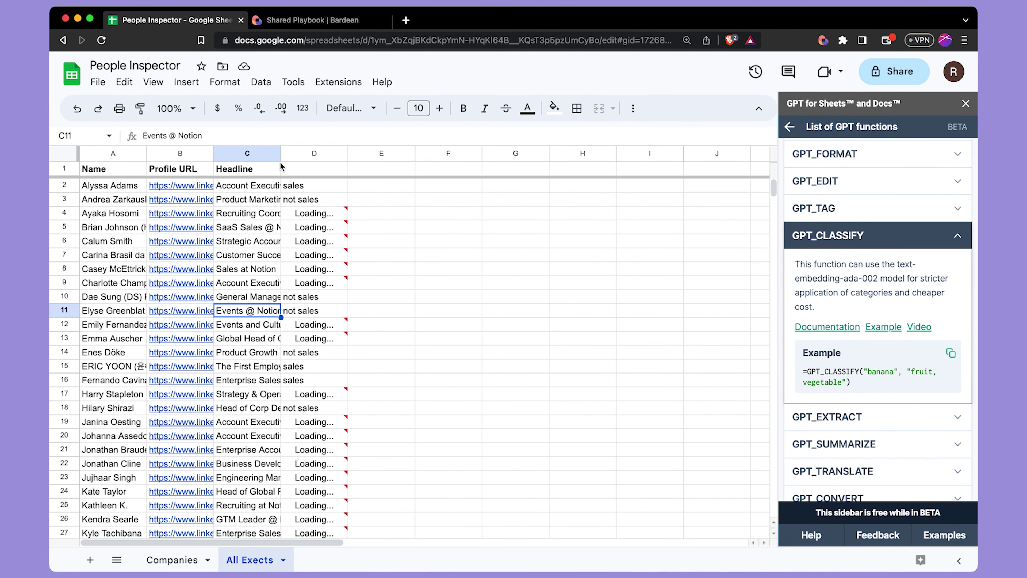
left_click_drag(281, 153, 390, 154)
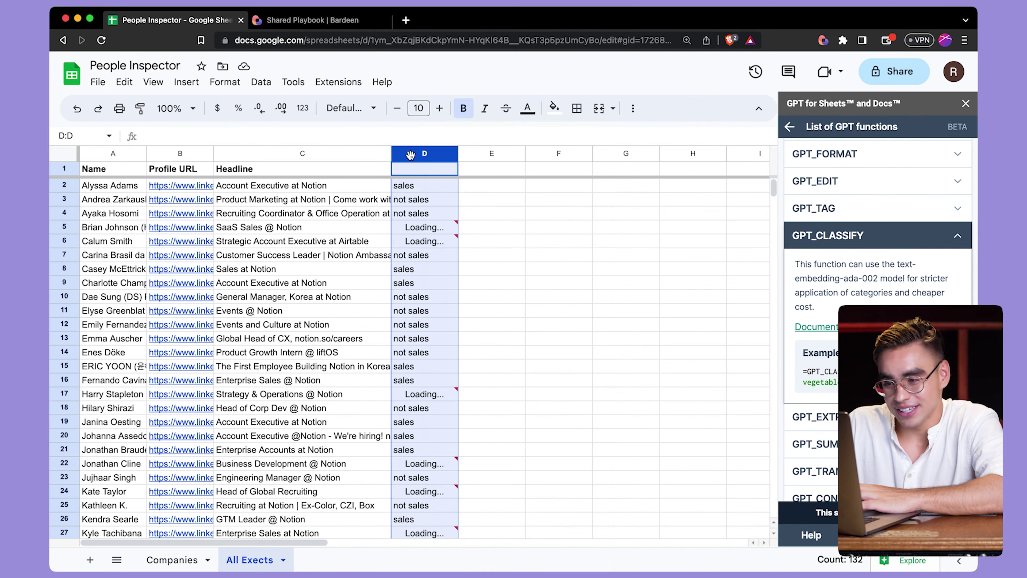
Filter column D to hide blanks and sales, leaving only not sales rows, and widen column C
right_click(410, 157)
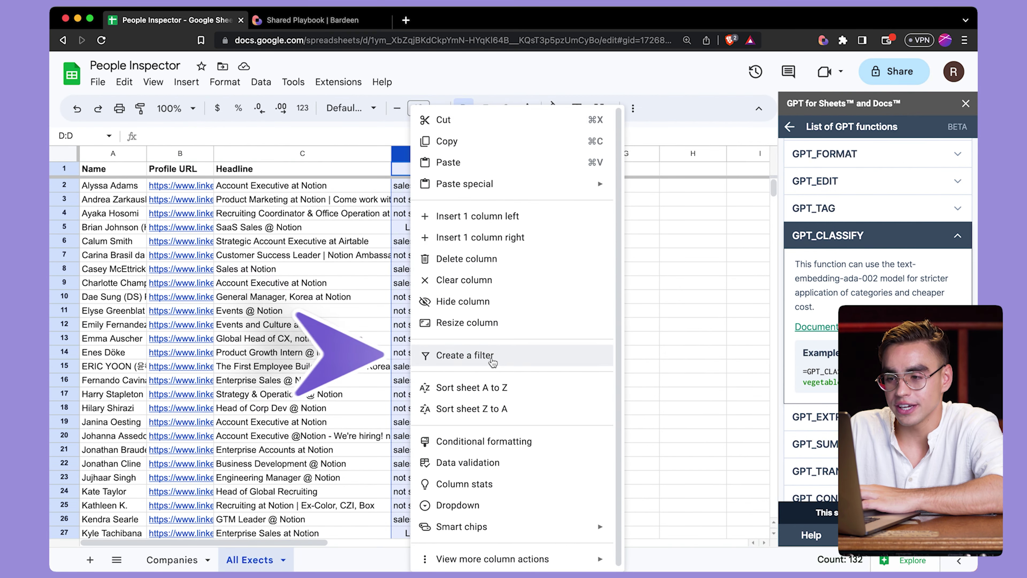
left_click(465, 355)
left_click(451, 169)
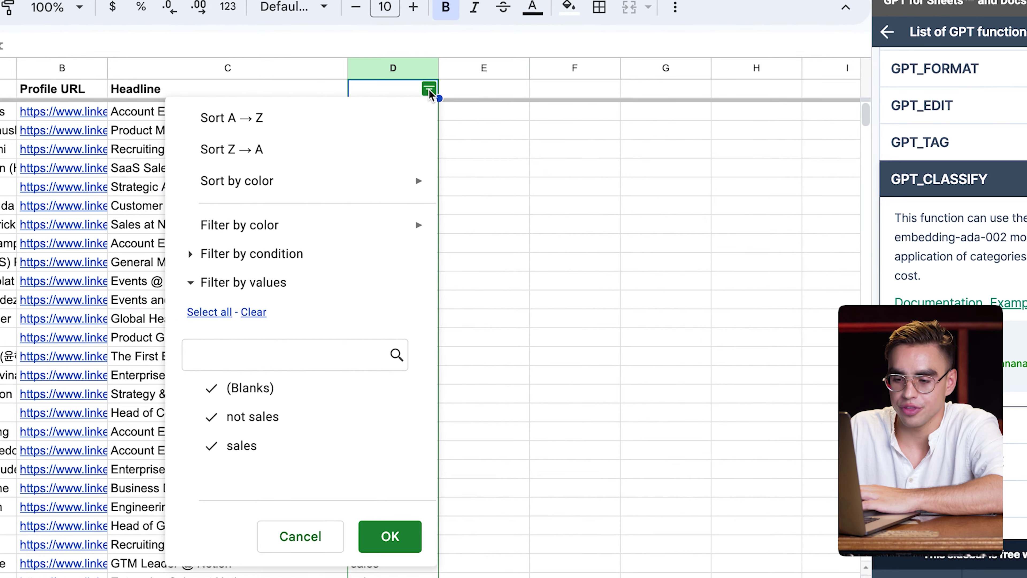
left_click(259, 387)
left_click(292, 446)
left_click(390, 536)
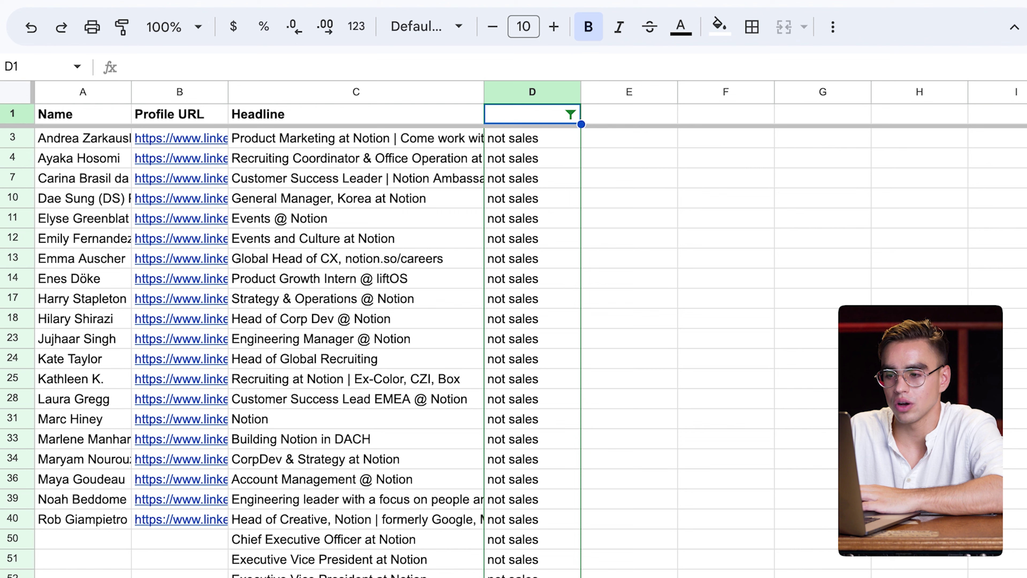
left_click_drag(483, 94, 589, 94)
left_click(736, 138)
Start E3's =GPT(CONCATENATE("Write a personalized outreach message to: ", A3 formula
scroll(1026, 192, "up", 5)
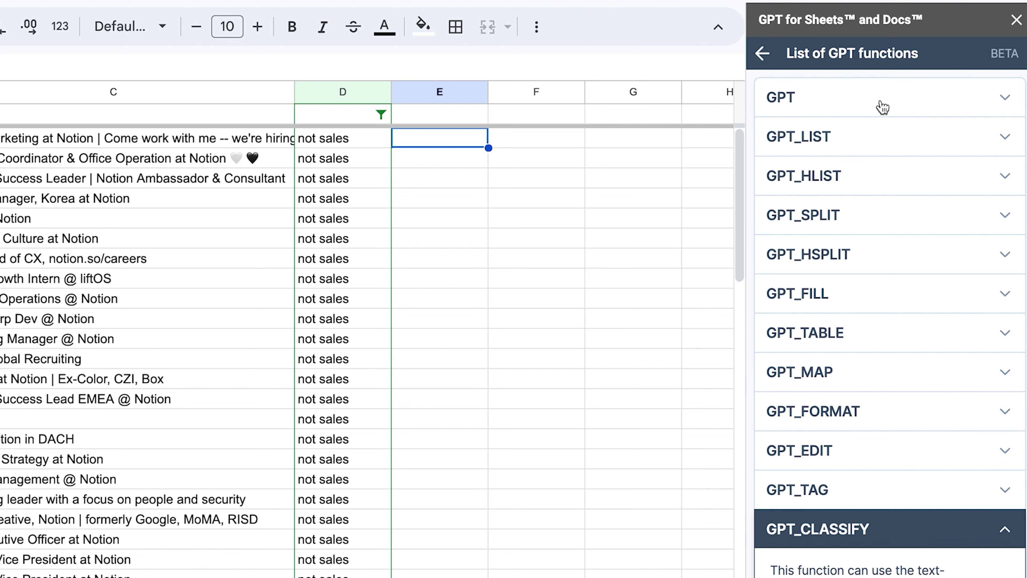
type("=gpt")
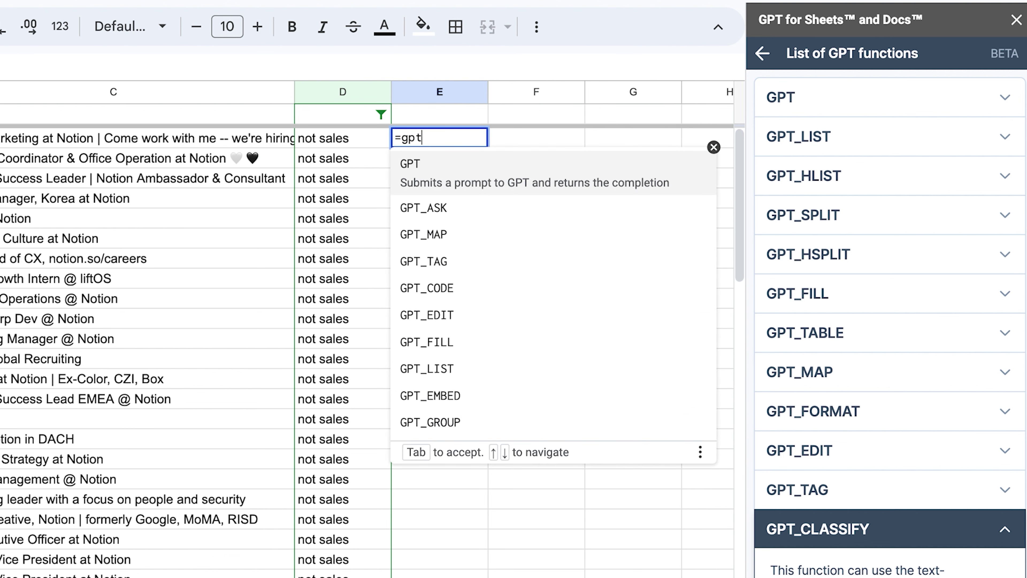
type("(conc")
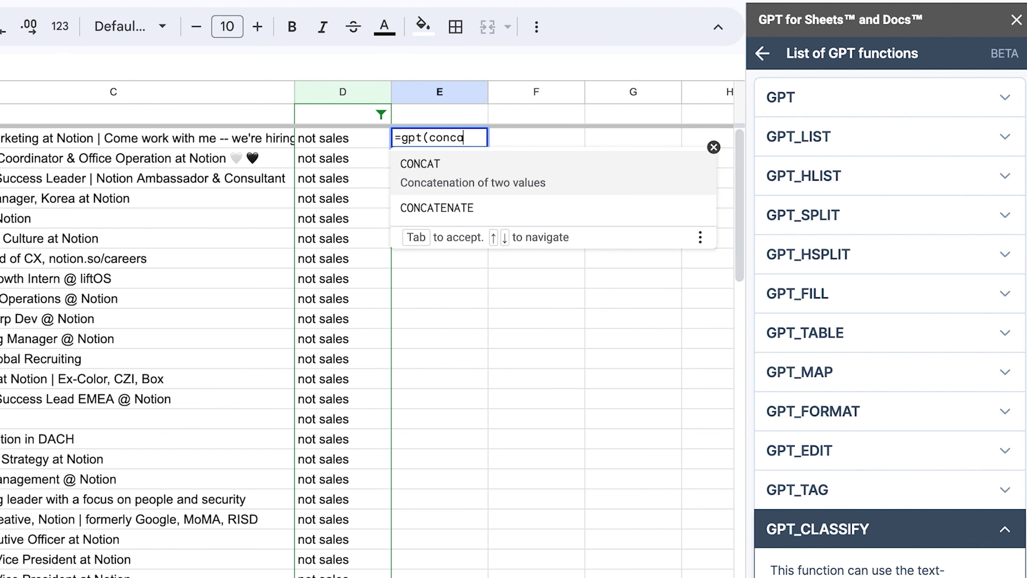
key("Down")
key("Tab")
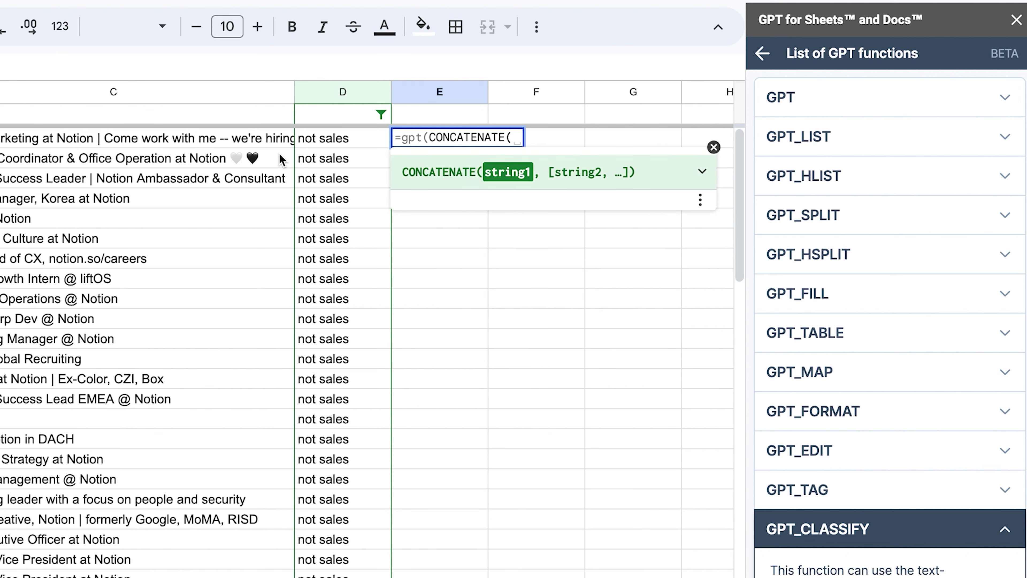
type("\"Write a personalized outrea")
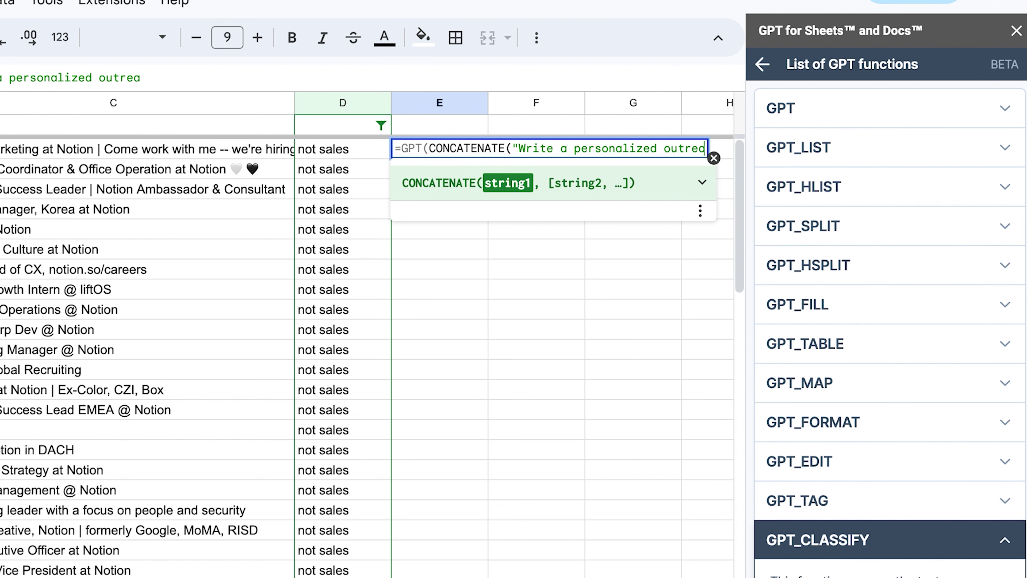
type("ch message to:")
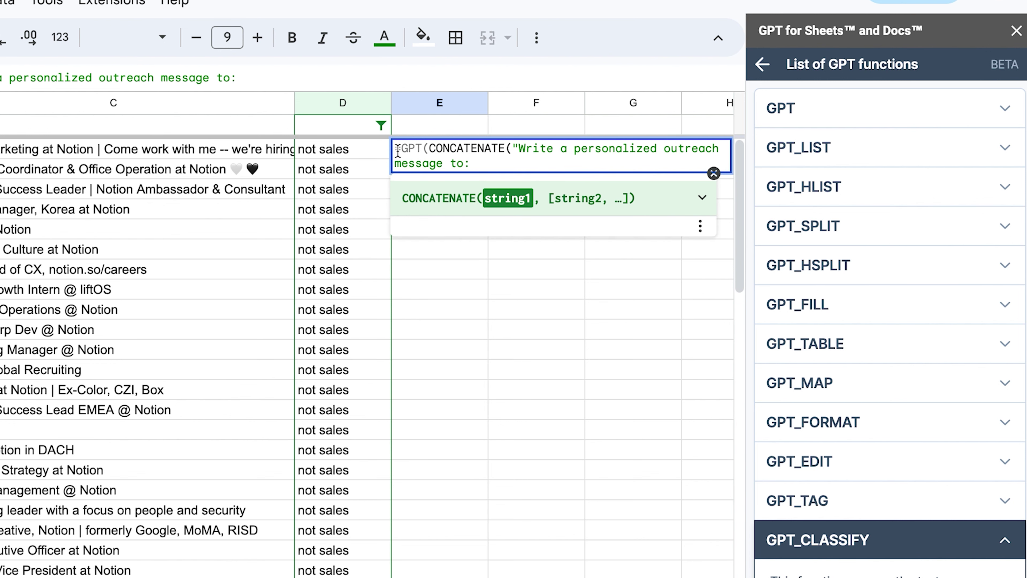
type(" \",")
left_click(68, 157)
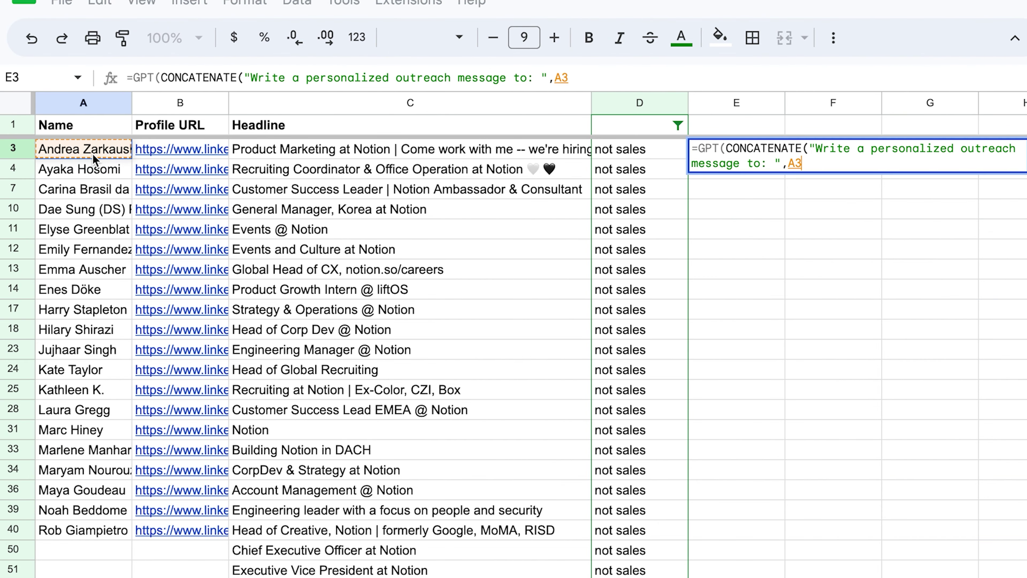
Add C3's headline, the marketing partnership request and temperature 0.1 to the formula
type(", \"Their LinkedIn headline:")
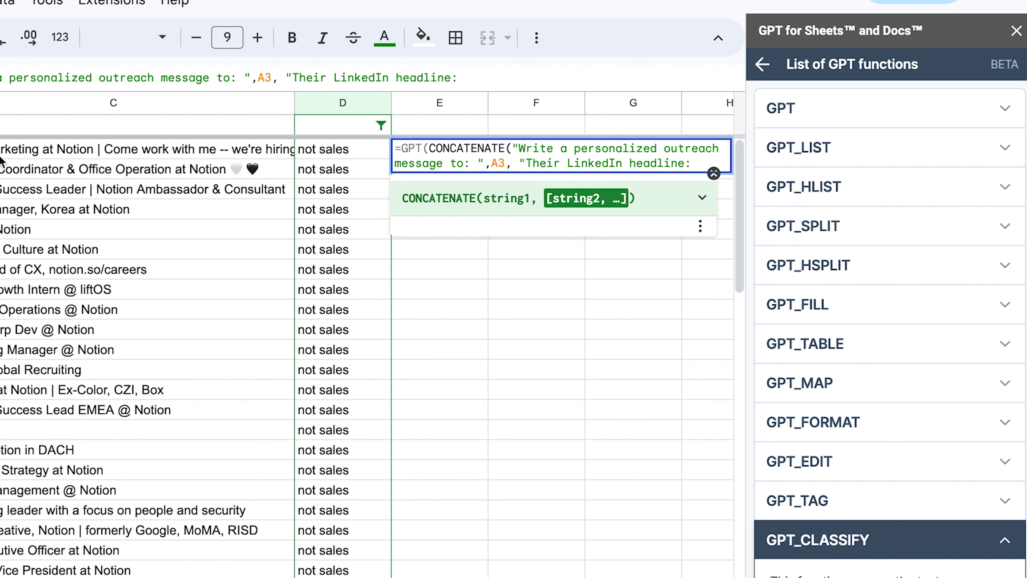
type("\", C3")
left_click(104, 154)
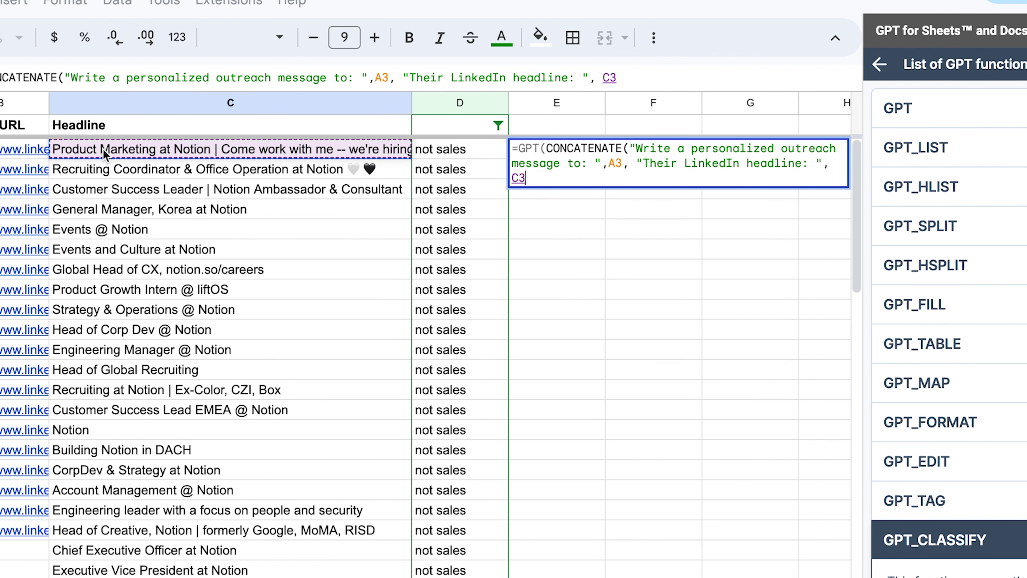
type(", \"Say that you want to connect about doing a")
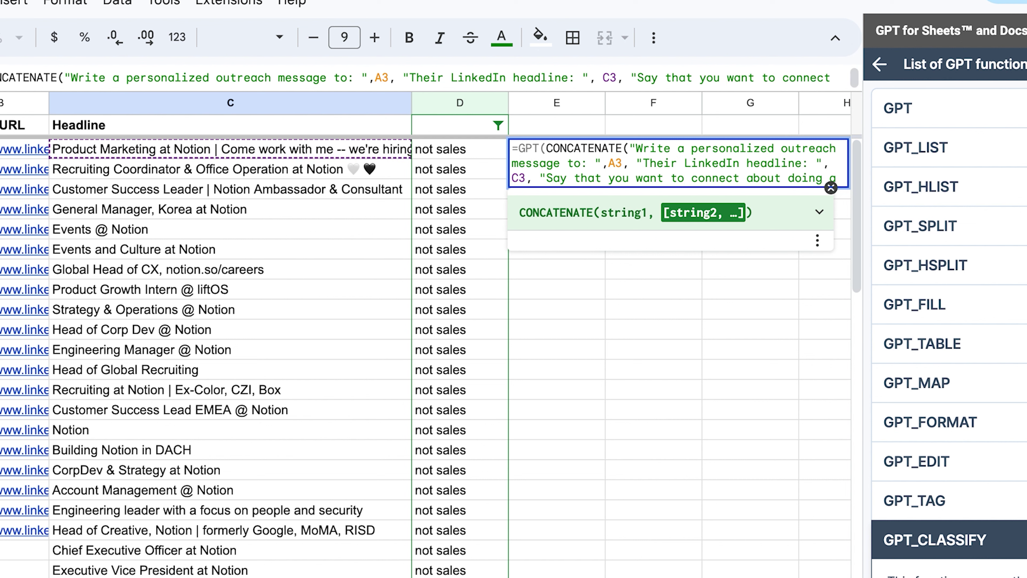
type(" marketing partnership with our workflow automation tool called Bardeen\"),,")
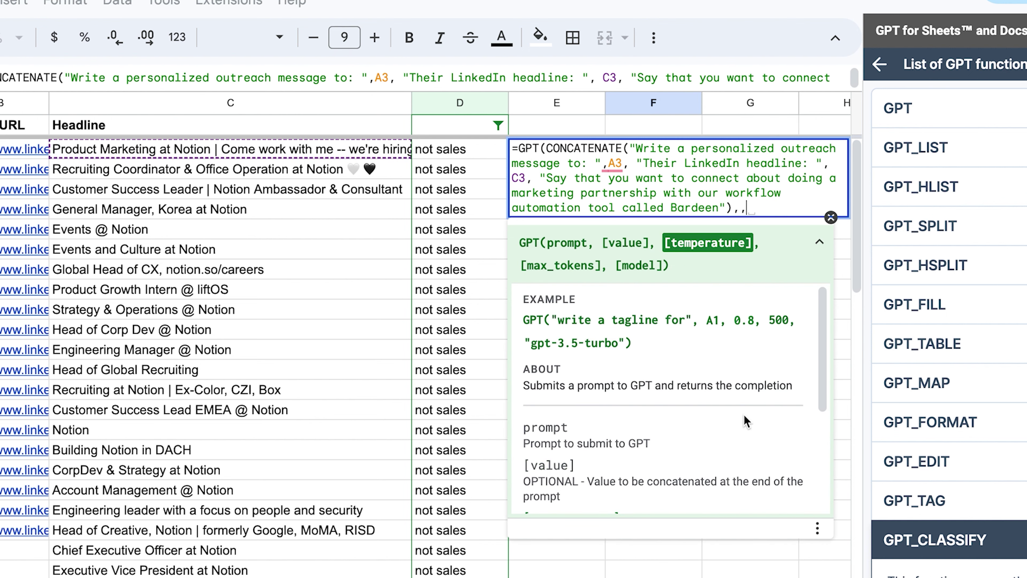
scroll(746, 421, "down", 5)
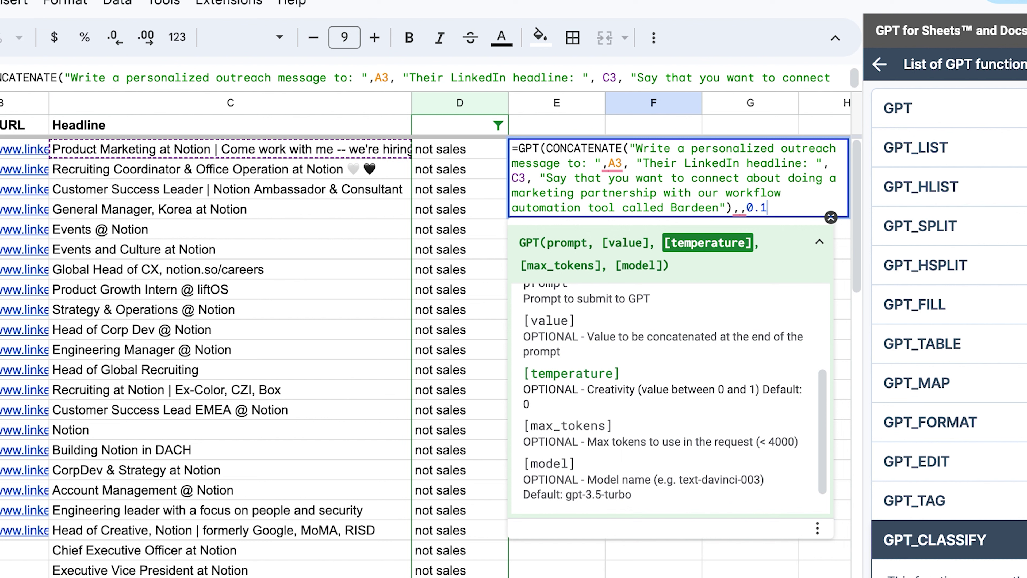
type(",,")
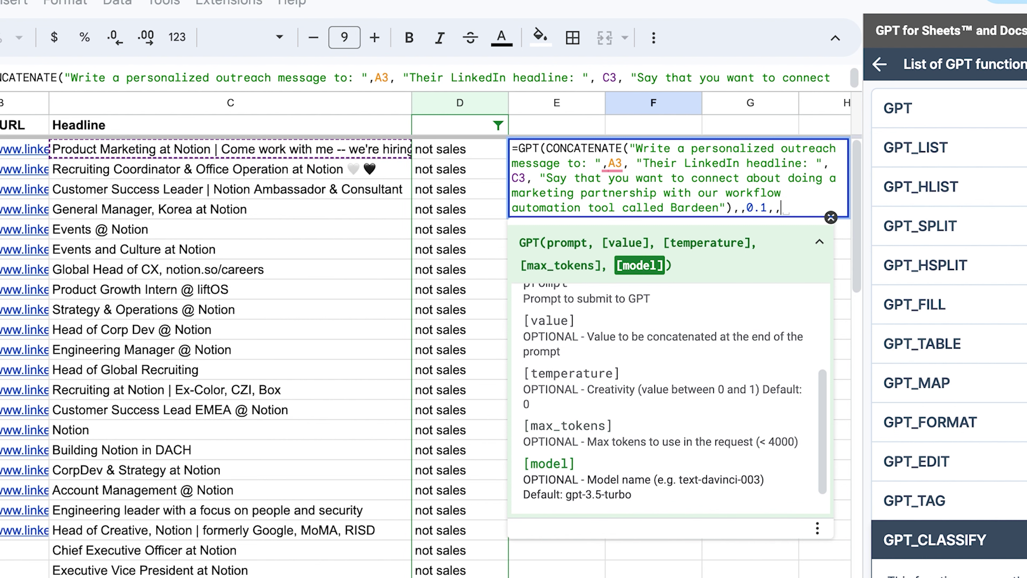
scroll(675, 474, "down", 1)
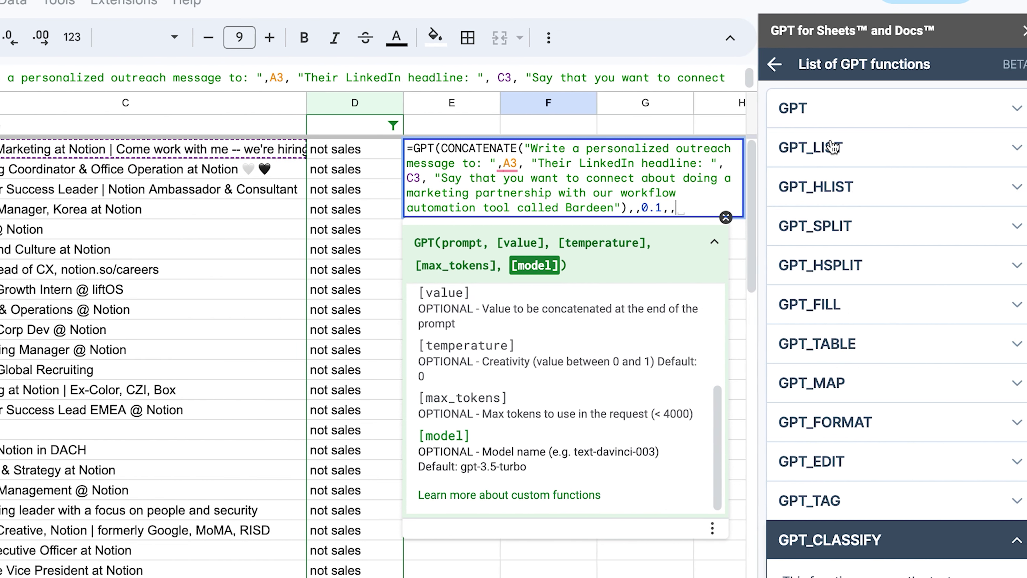
Set GPT-4 as the default model in the GPT for Sheets settings
left_click(762, 67)
left_click(929, 258)
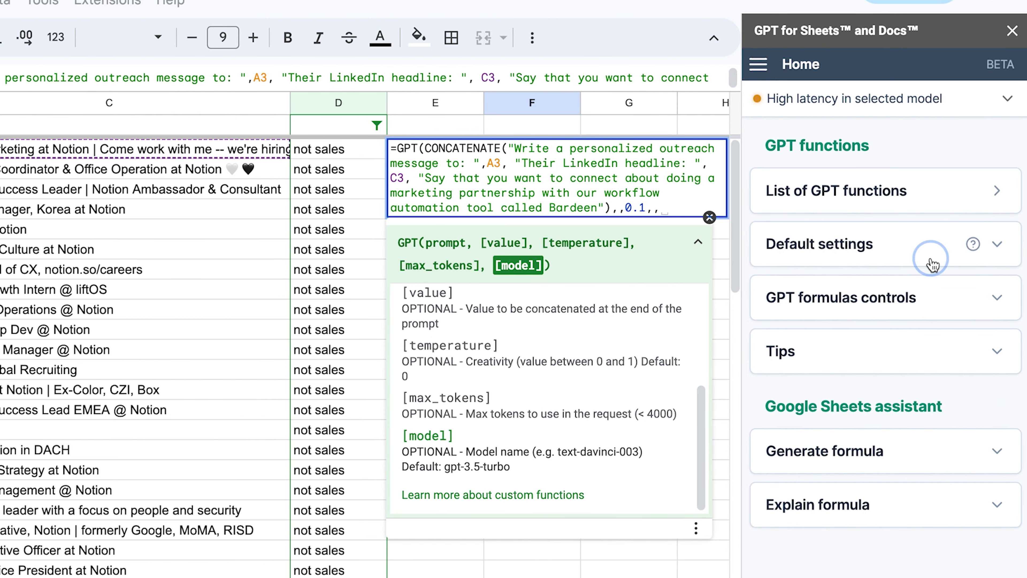
left_click(924, 243)
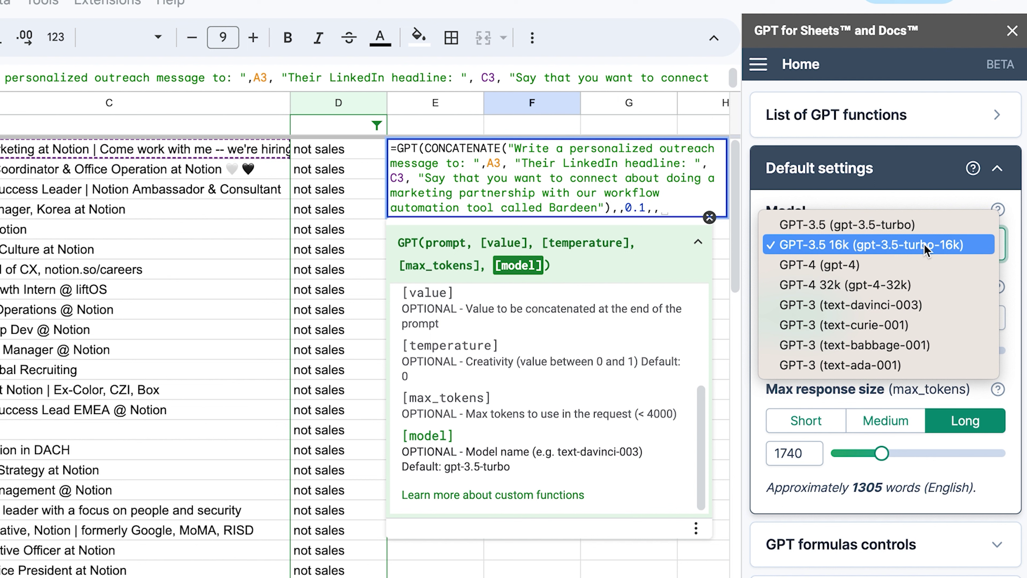
left_click(937, 266)
Close and commit the outreach formula in E3, then widen column E
left_click(670, 209)
type(")")
key("Return")
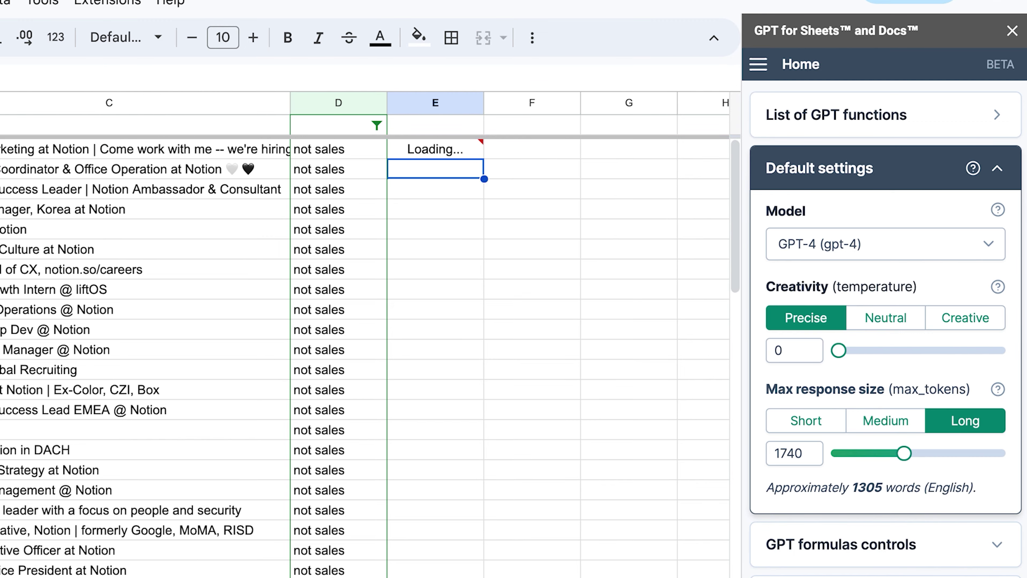
left_click_drag(483, 102, 618, 103)
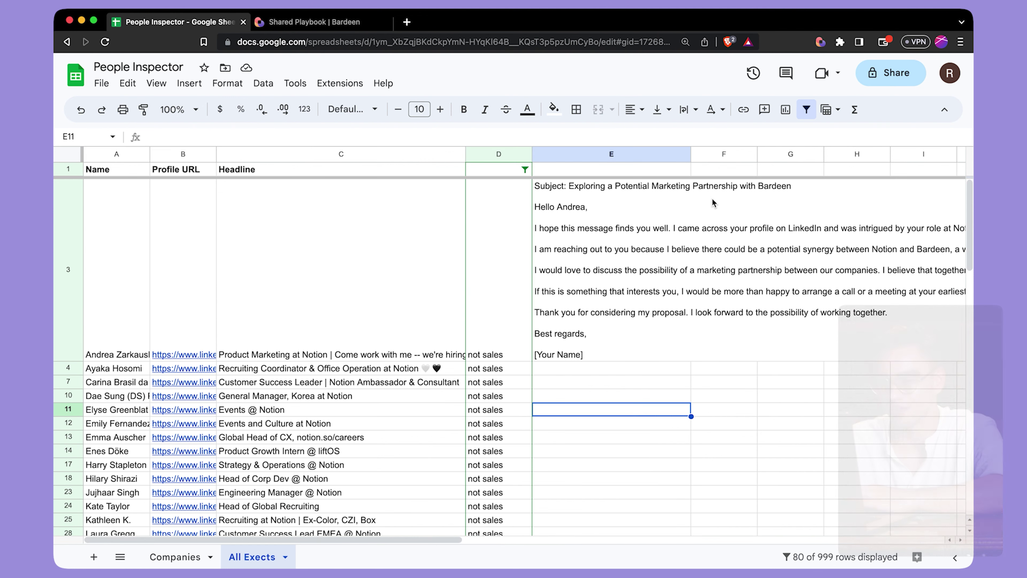
Adjust column E text wrapping and resize rows 1–128 to a height of 21
left_click(695, 109)
left_click(708, 133)
left_click(68, 169)
key("ctrl+shift+Down")
right_click(67, 201)
left_click(105, 430)
left_click(449, 277)
left_click(496, 369)
left_click(624, 235)
Copy the outreach formula from E3 down to E40
left_click(682, 189)
left_click_drag(687, 403, 688, 451)
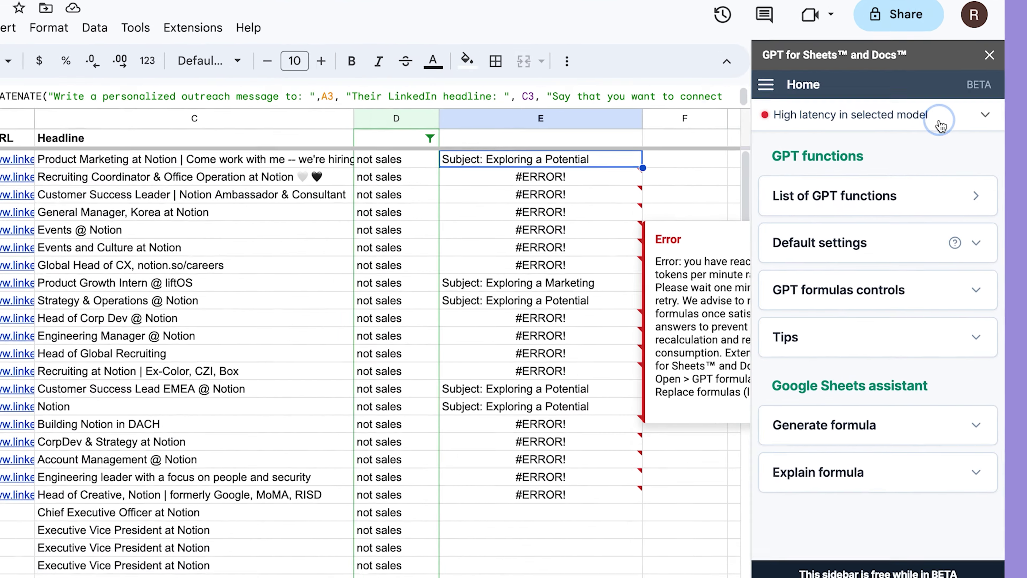
left_click(928, 159)
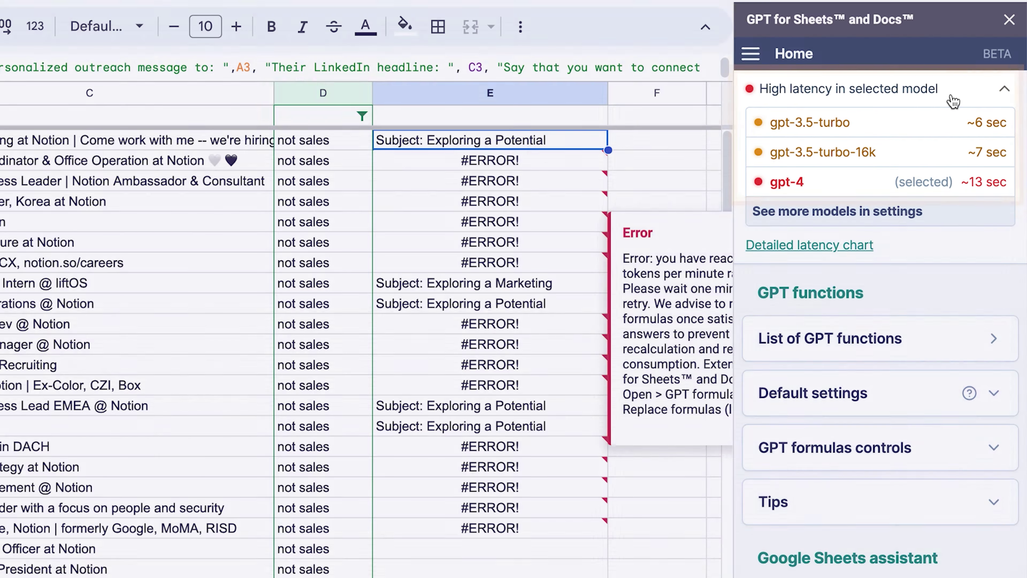
left_click(953, 102)
Delete the #ERROR! cells in column E so they regenerate
left_click_drag(566, 140, 607, 166)
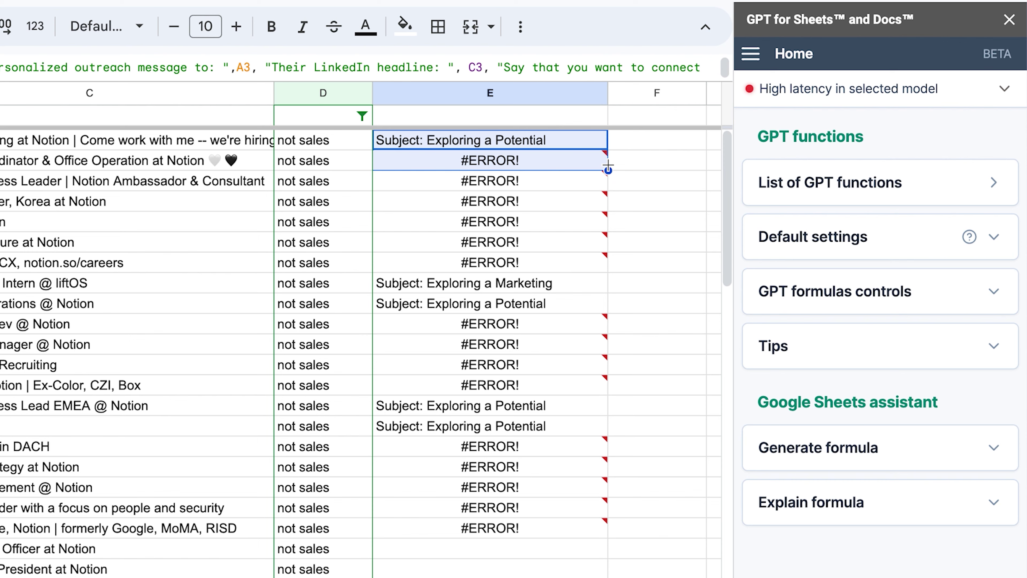
left_click(578, 160)
left_click(578, 263, "shift")
key("Delete")
left_click(578, 323)
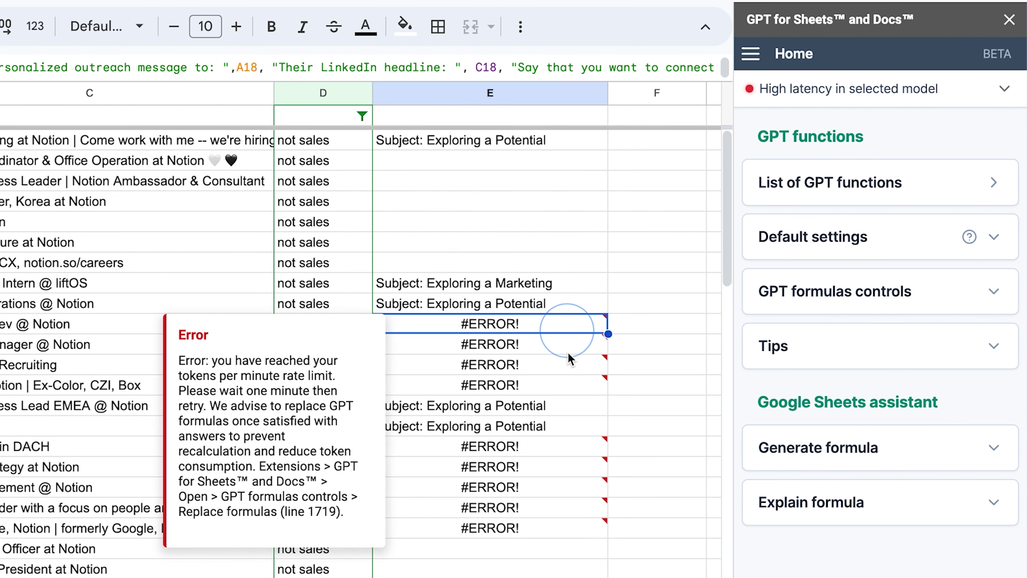
left_click(578, 385, "shift")
key("Delete")
left_click(580, 446)
left_click(580, 528, "shift")
key("Delete")
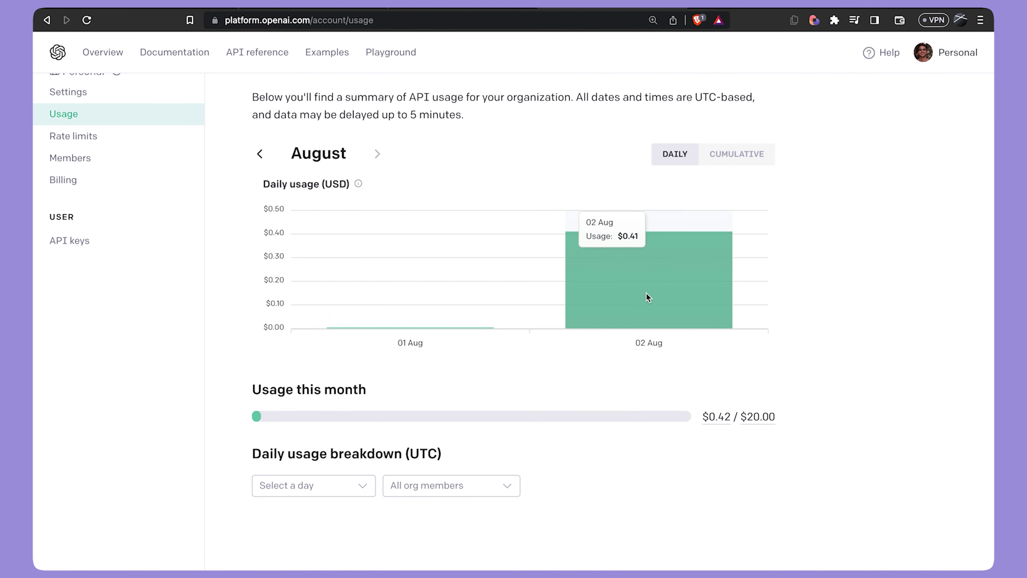
Show August 2, 2023 usage with its 309 language model requests broken down by hour
scroll(556, 462, "down", 1)
left_click(311, 457)
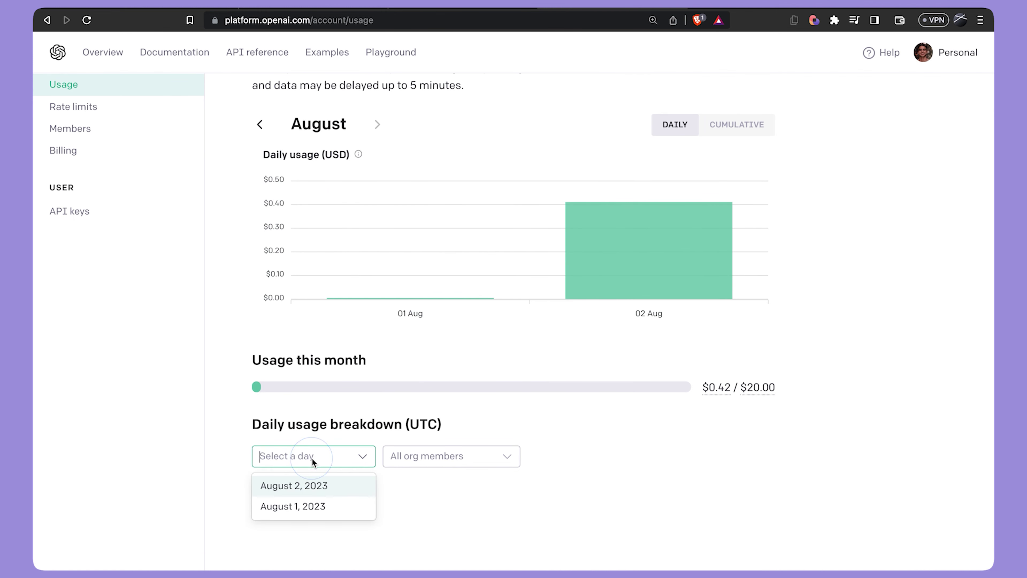
left_click(339, 485)
scroll(443, 485, "down", 3)
left_click(487, 428)
scroll(488, 439, "down", 3)
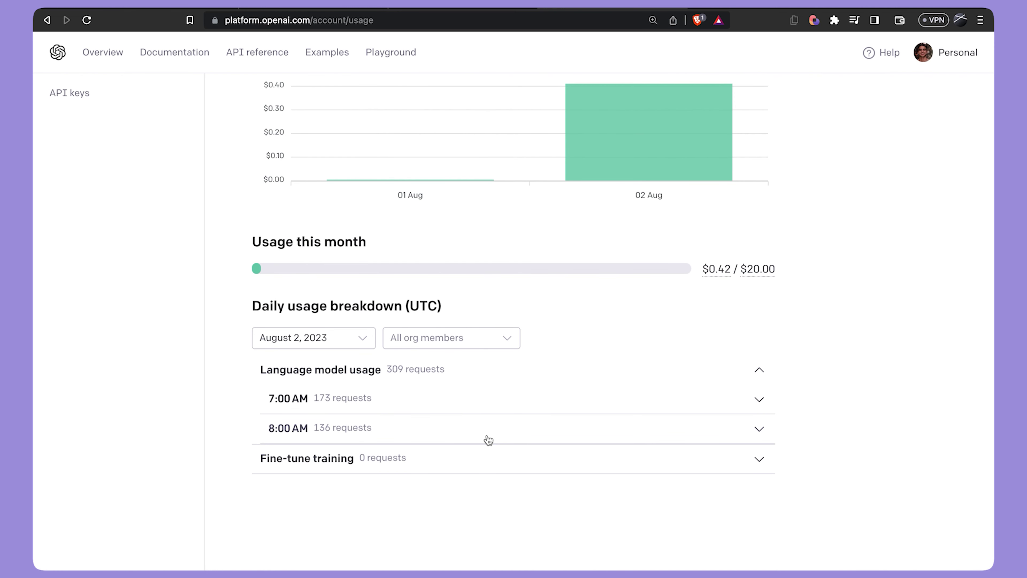